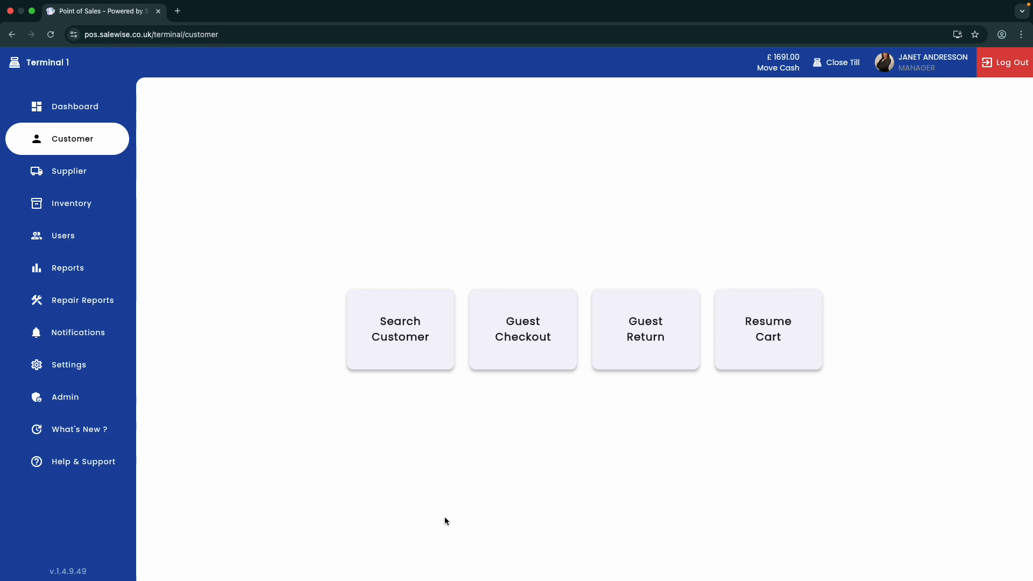
Select the second customer, open their repairs and start creating a new job
click(413, 328)
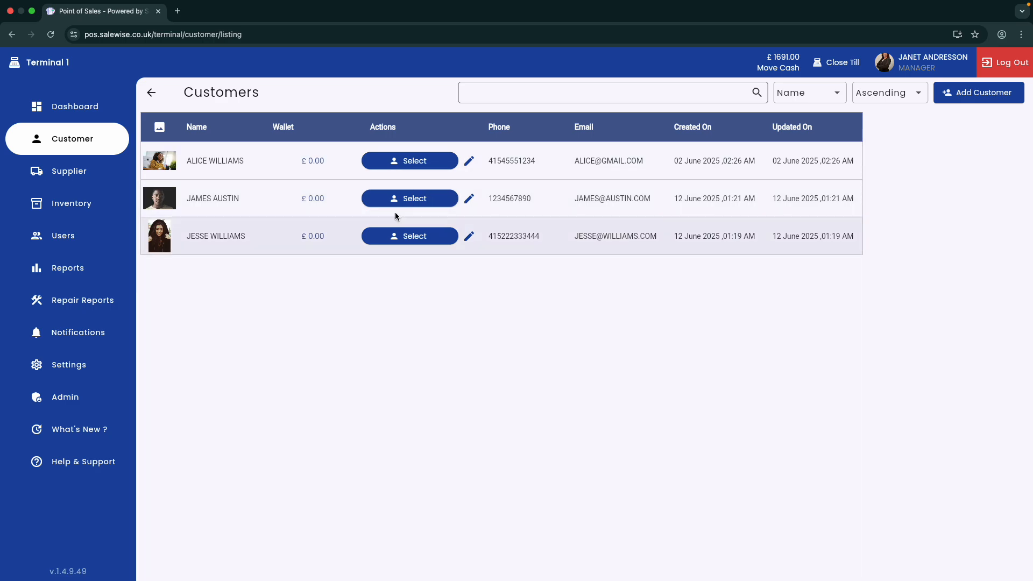
click(401, 199)
click(580, 155)
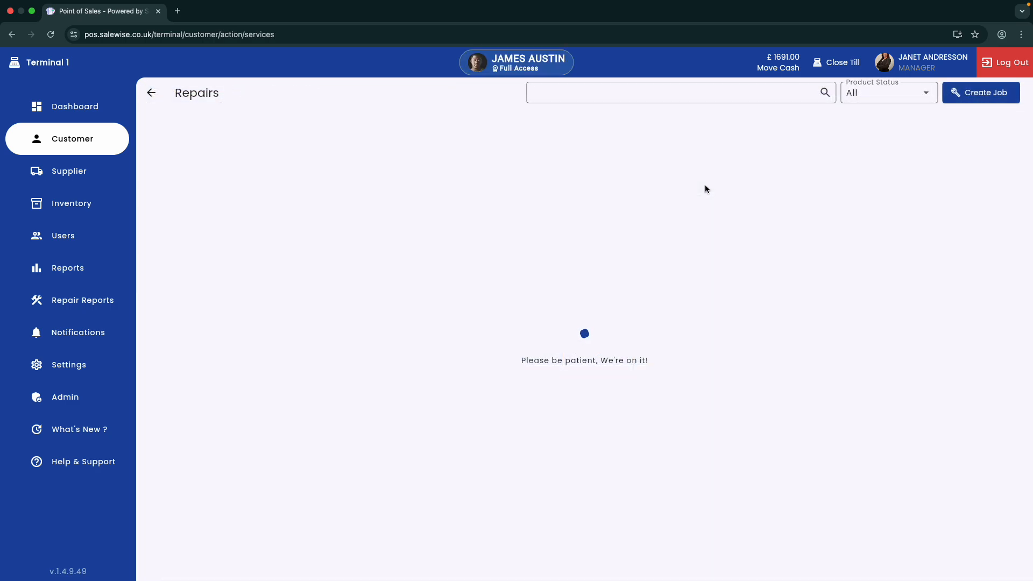
click(961, 96)
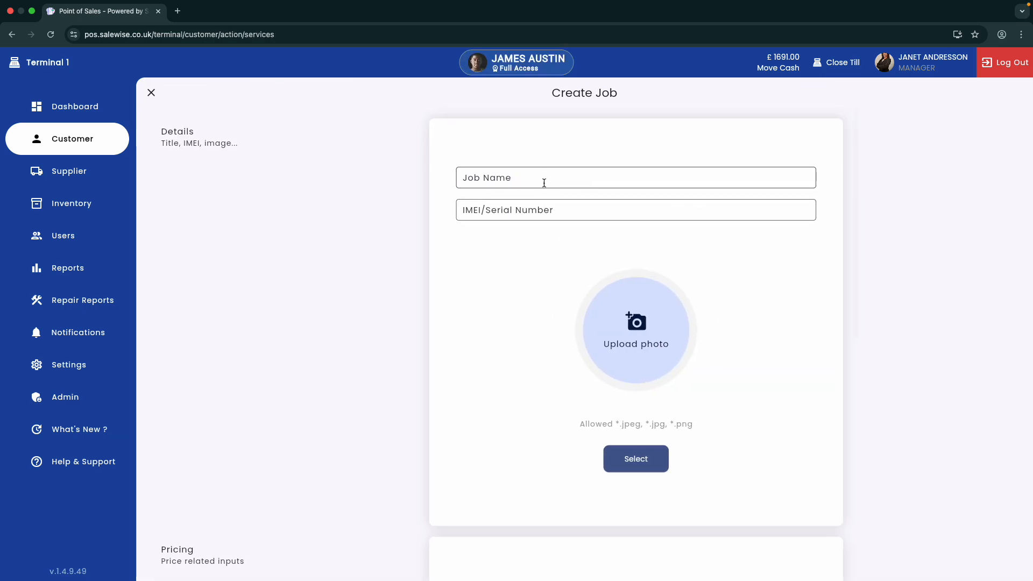
Name the job "iphone display change"
click(544, 178)
text(iphone d)
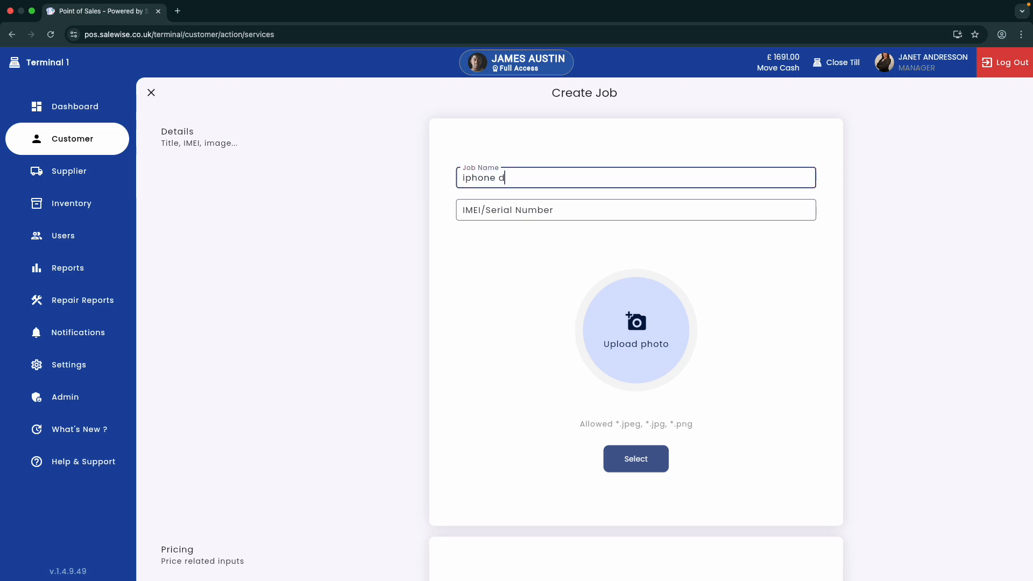
text(isplay change)
key(Tab)
text(123457)
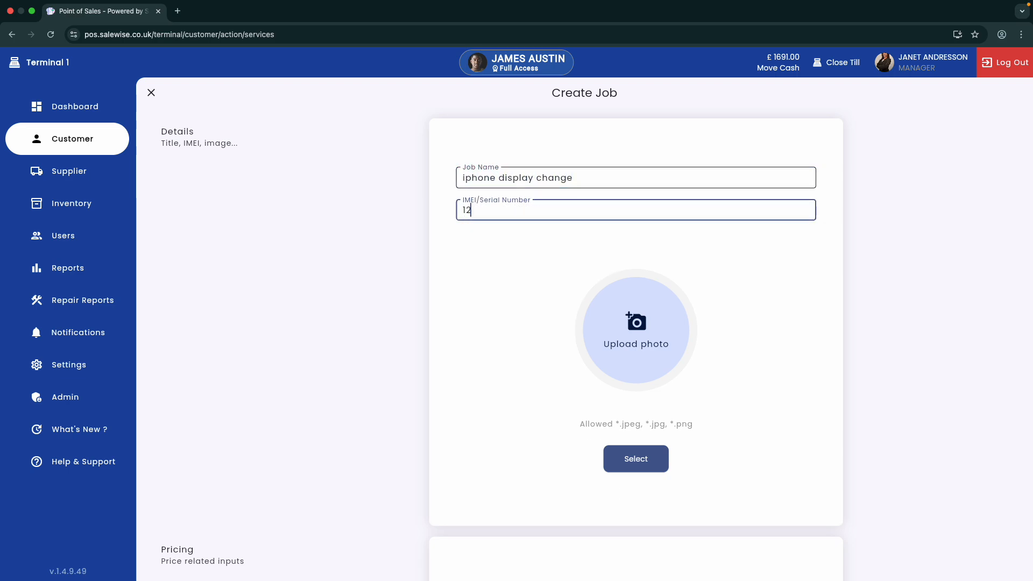
key(BackSpace)
key(BackSpace)
key(BackSpace)
key(BackSpace)
key(BackSpace)
key(BackSpace)
key(BackSpace)
key(BackSpace)
key(BackSpace)
key(BackSpace)
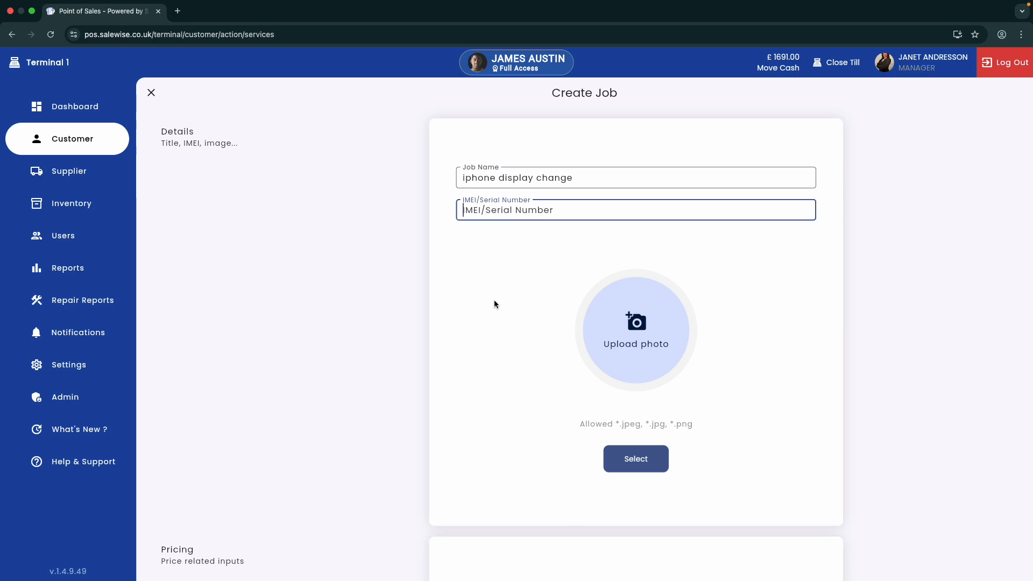
Set the deposit to 100 with Cash as the payment type
scroll(498, 345, down, 5)
click(502, 347)
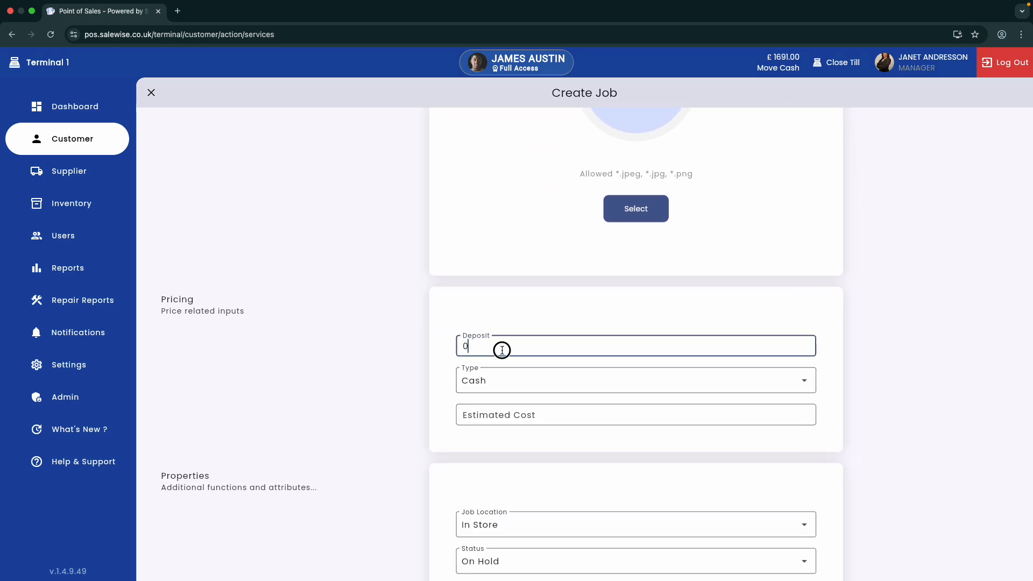
key(super+a)
text(10)
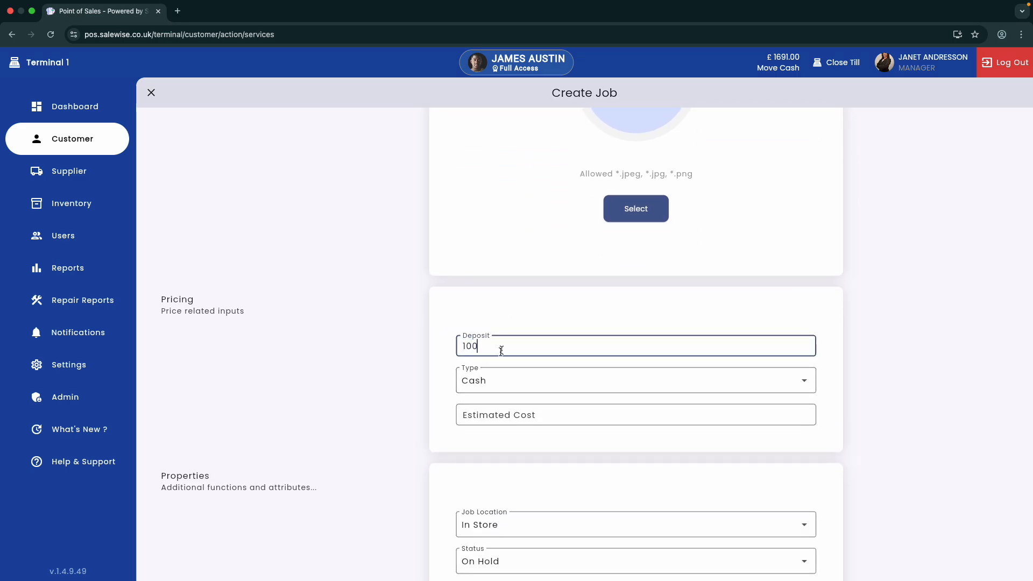
click(489, 383)
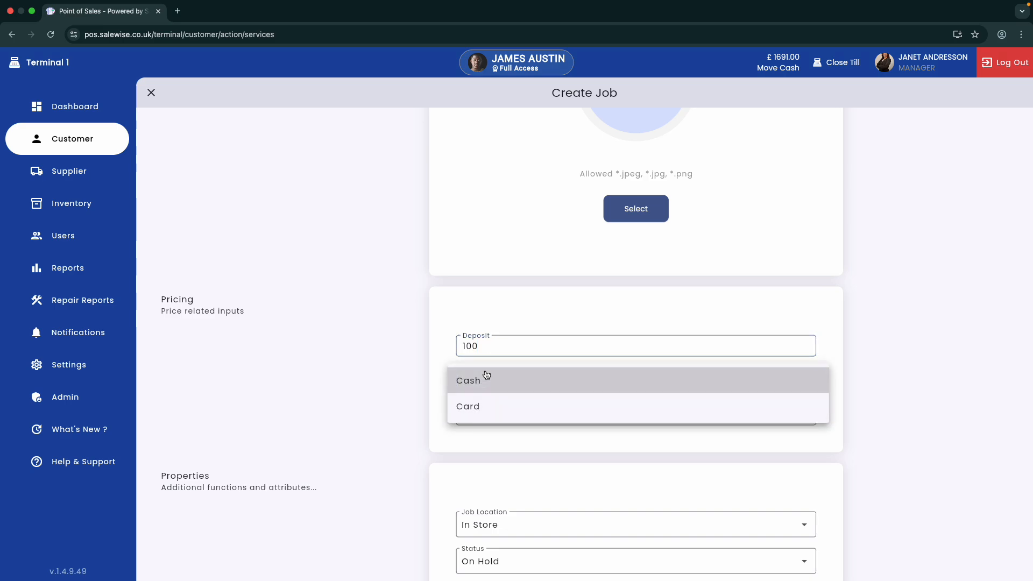
click(484, 378)
Set the estimated cost to 300
click(509, 408)
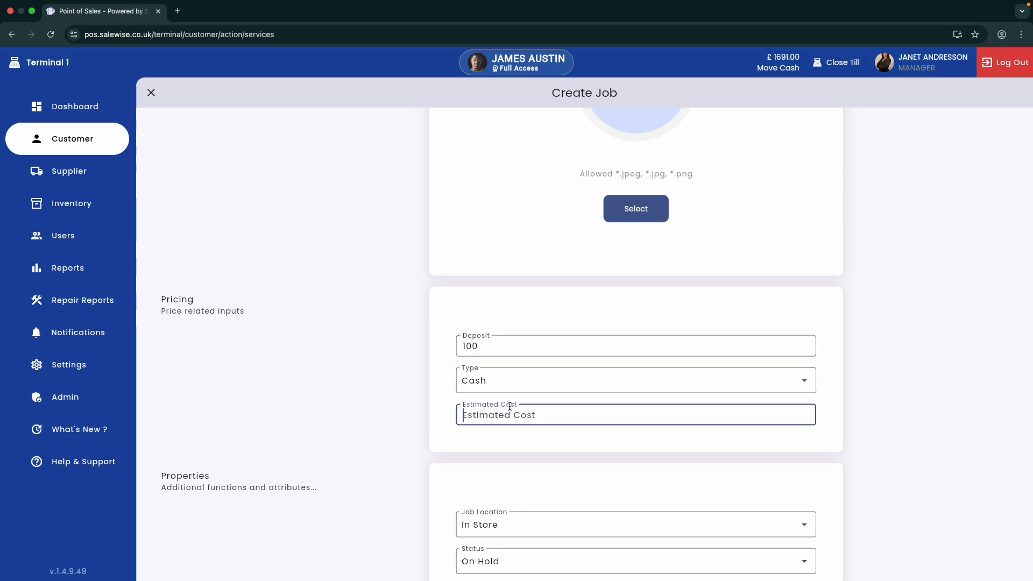
text(300)
Set the job properties to In Store location, In Progress status and Repair type
scroll(477, 462, down, 5)
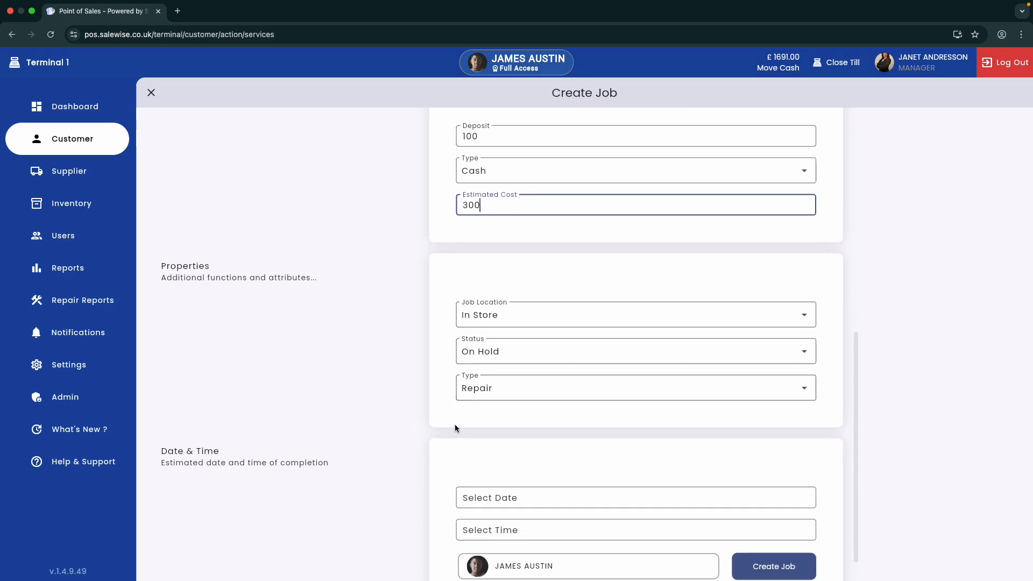
click(474, 280)
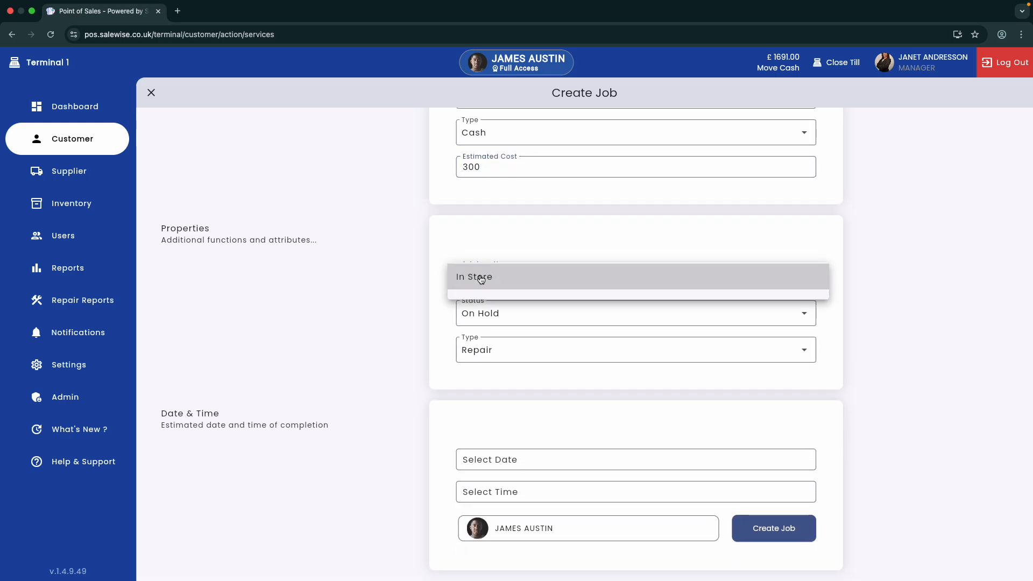
click(479, 278)
click(482, 279)
click(480, 279)
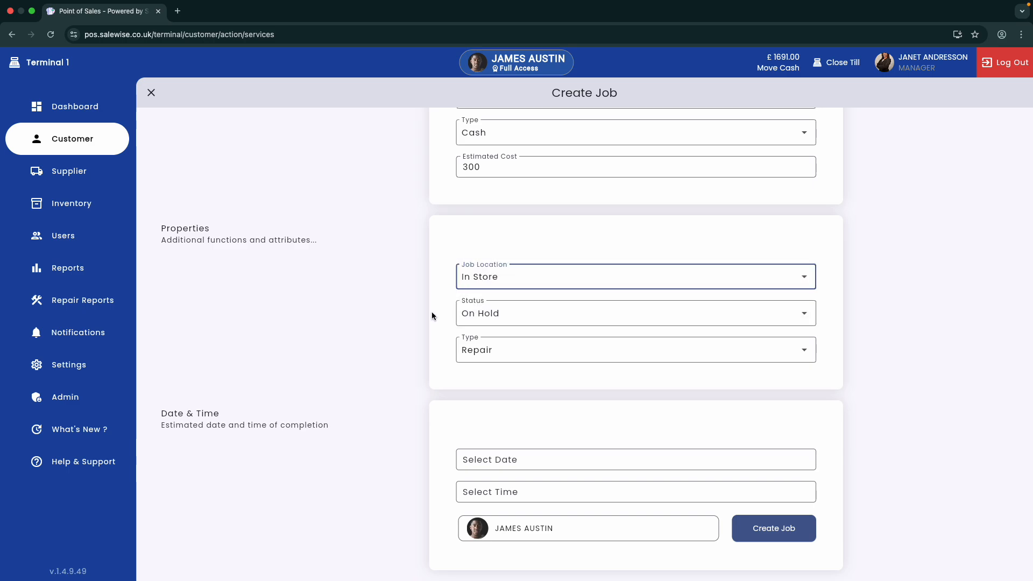
click(516, 318)
click(510, 339)
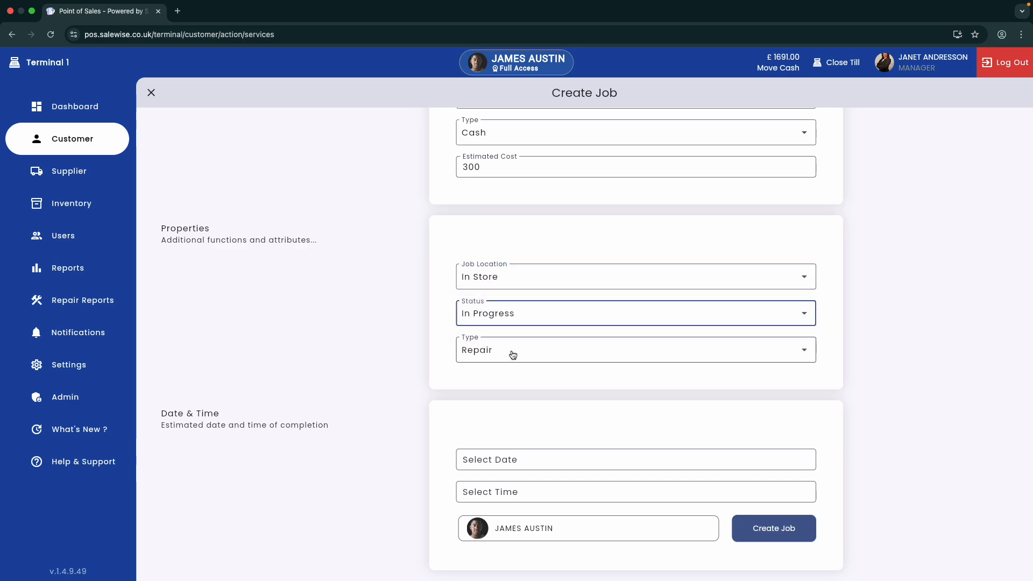
click(511, 352)
click(501, 353)
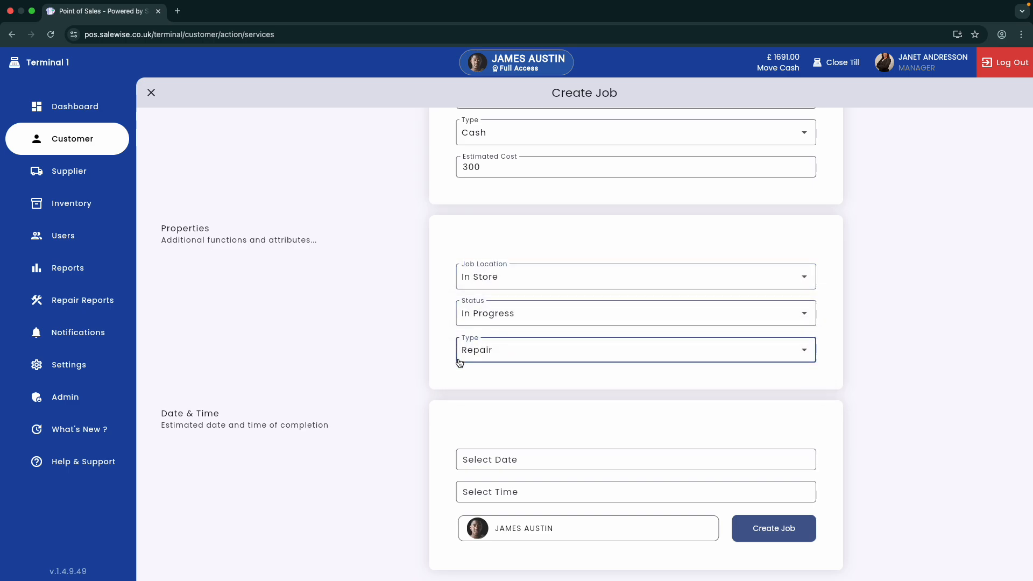
Set the completion date to 13 June 2025
click(504, 452)
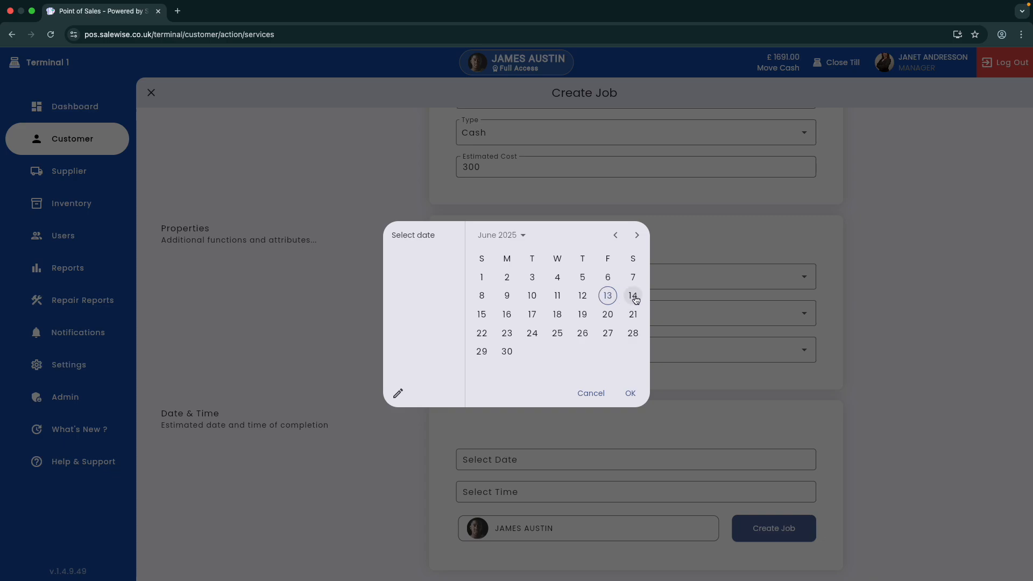
click(606, 295)
click(630, 394)
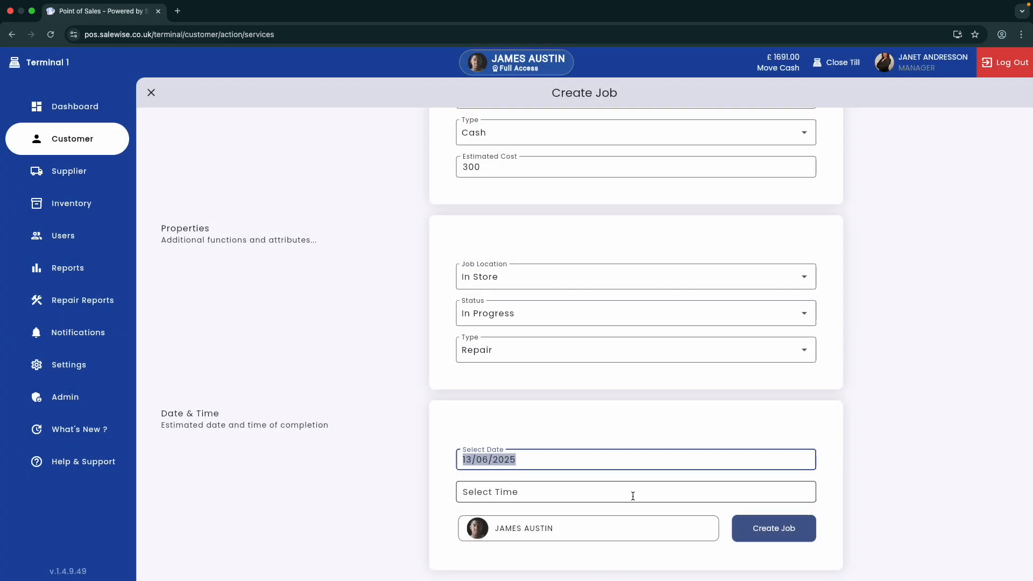
Set the completion time to 2:00 PM
click(632, 493)
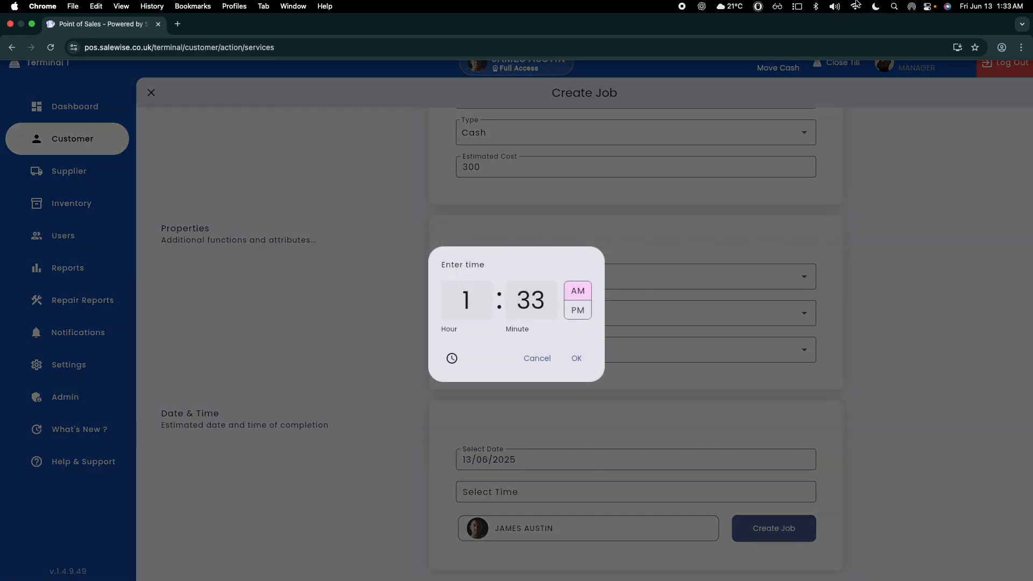
click(467, 300)
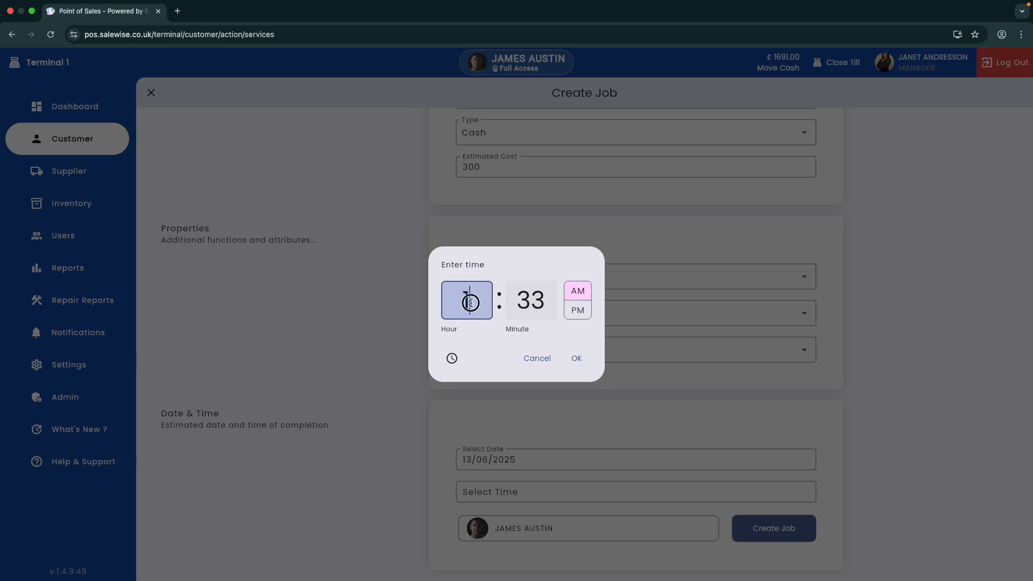
click(577, 311)
click(475, 306)
text(2)
click(541, 303)
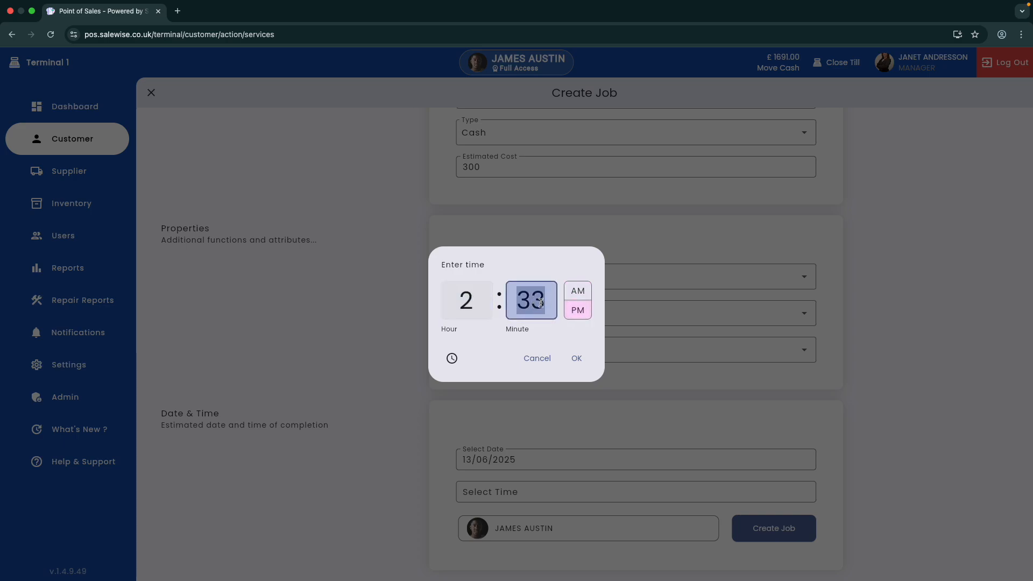
key(BackSpace)
text(00)
click(578, 357)
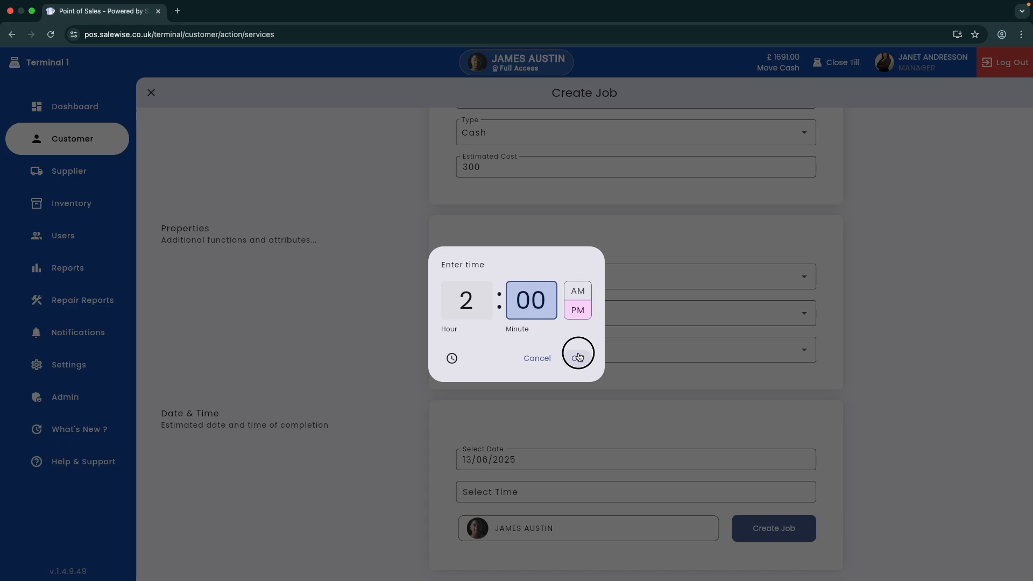
Create the job and close the confirmation dialog
click(777, 530)
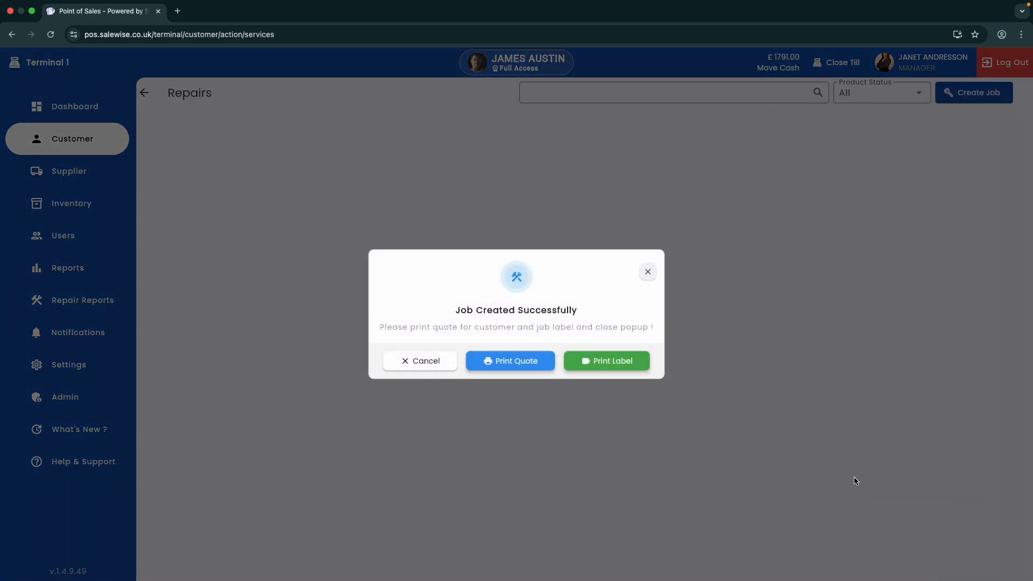
click(649, 269)
Return to the customer's dashboard and open their repairs list
click(395, 337)
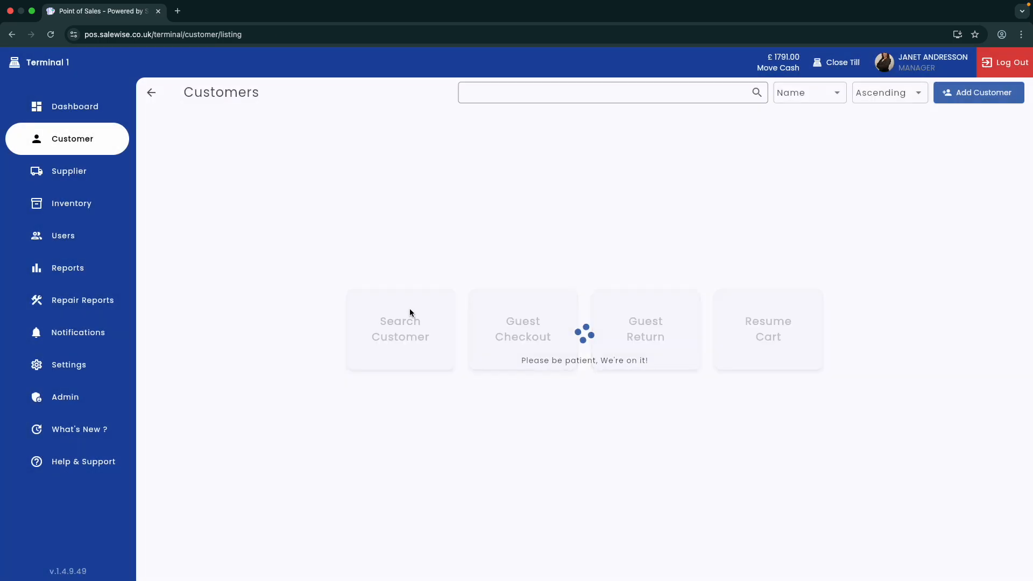
click(705, 197)
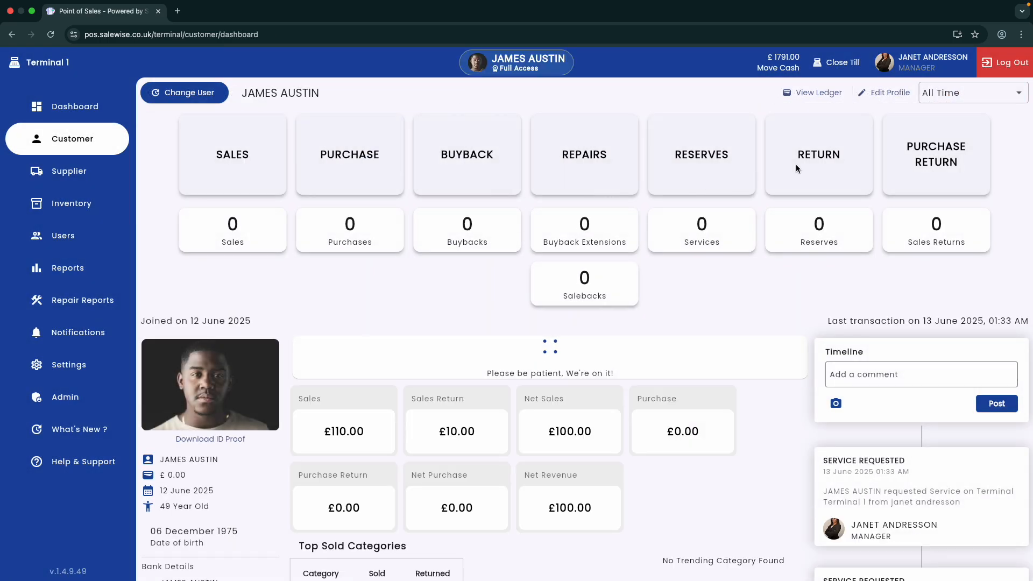
click(608, 166)
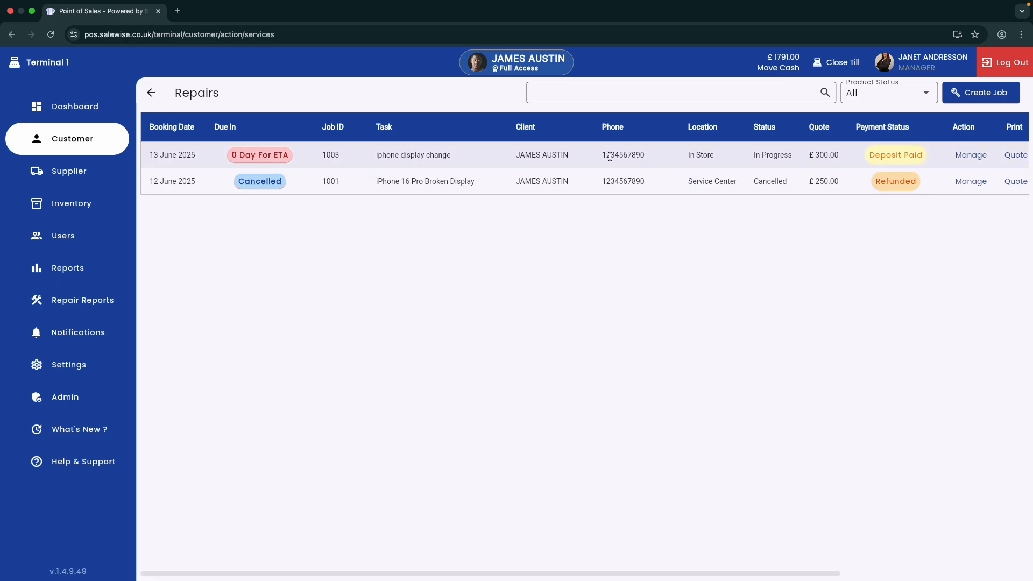
Search the repairs for job 1003 and open it for management
click(600, 92)
text(1003)
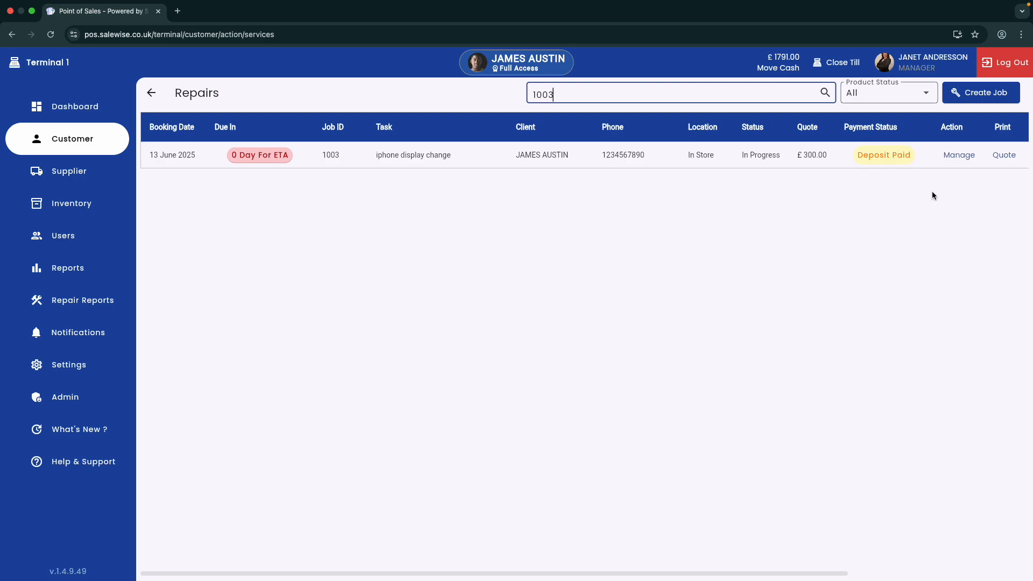
click(962, 156)
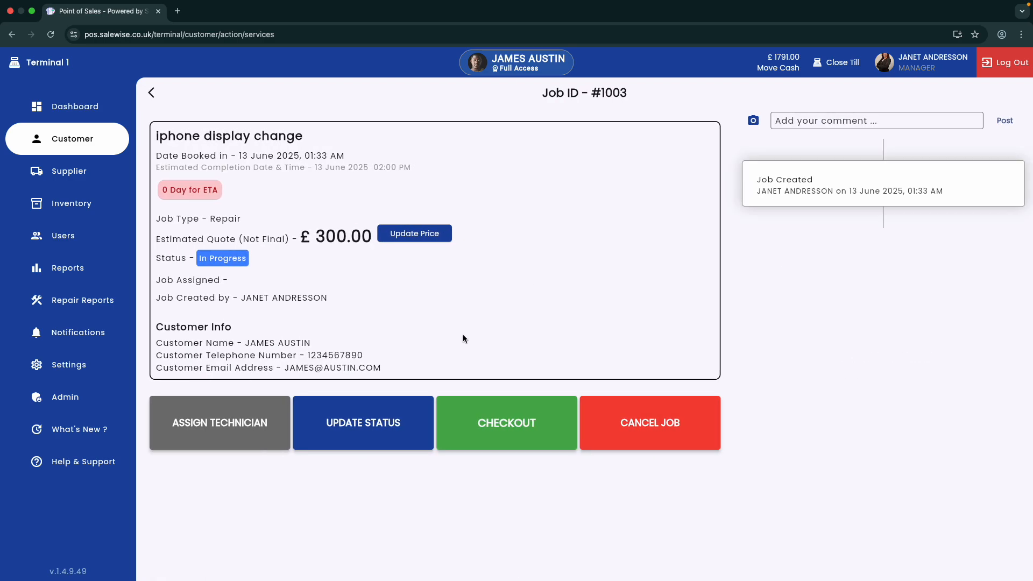
Assign the manager as the job's technician
click(503, 435)
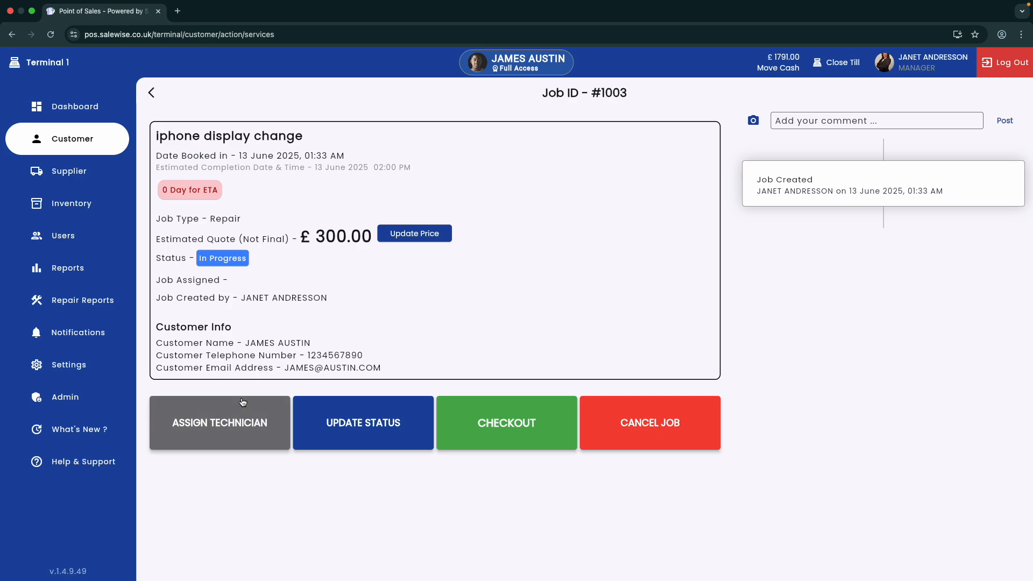
click(245, 422)
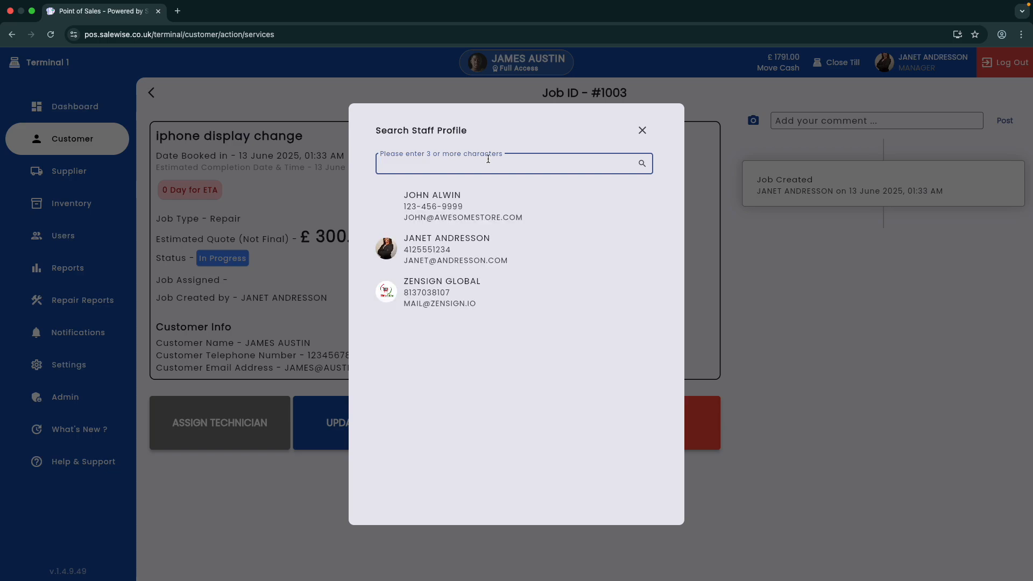
click(468, 255)
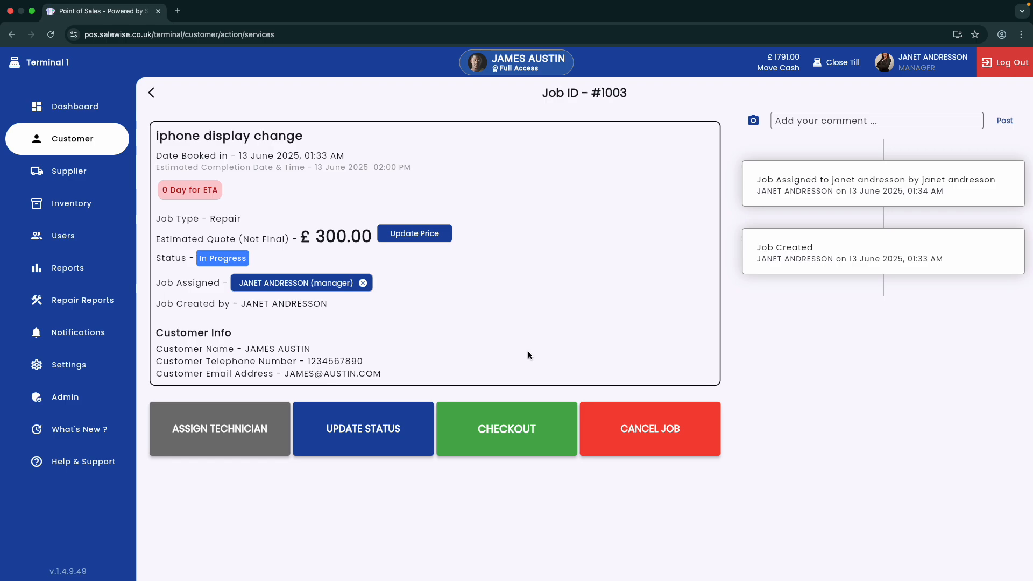
Add the LCD Screen to the job's cart through checkout and return to the job
click(510, 426)
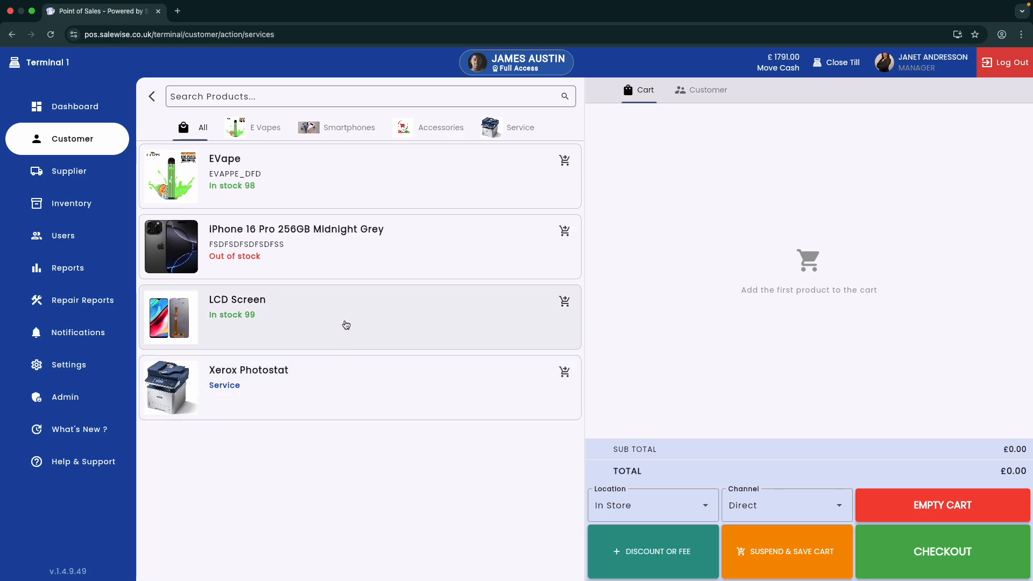
click(346, 325)
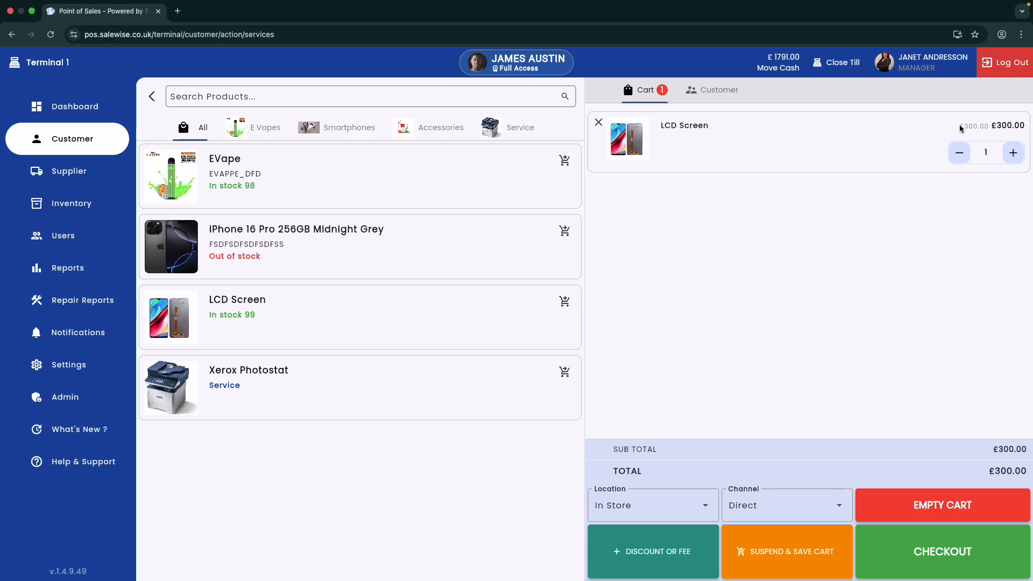
click(152, 96)
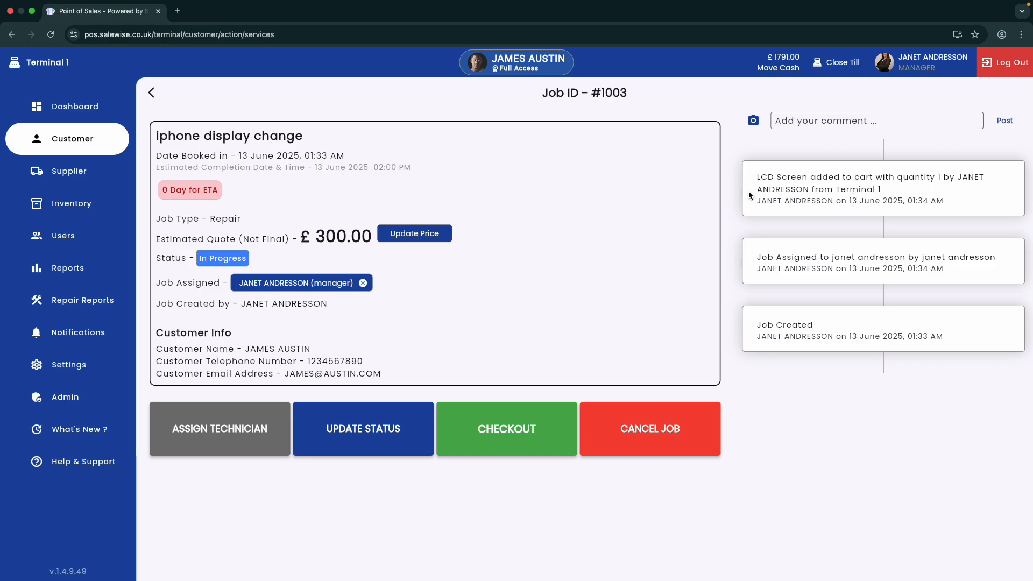
Start checking out the job and add a fixed fee of £50 to the cart
click(484, 425)
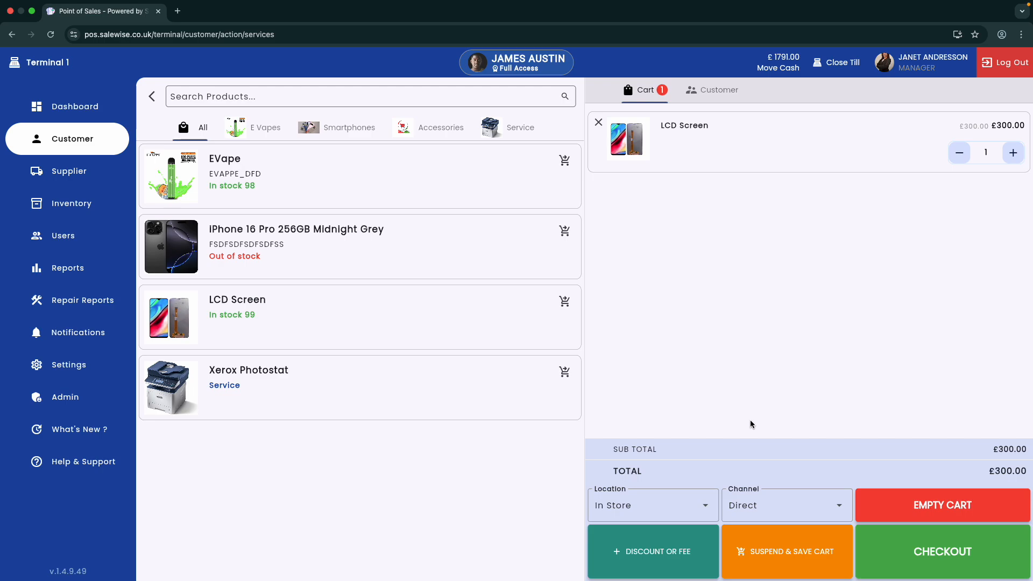
click(673, 556)
click(451, 132)
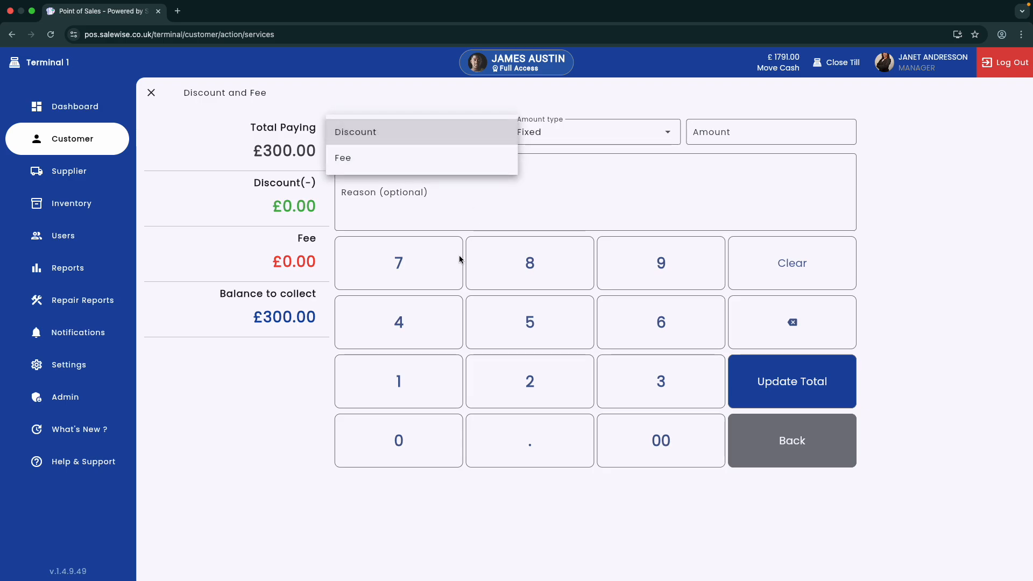
click(366, 161)
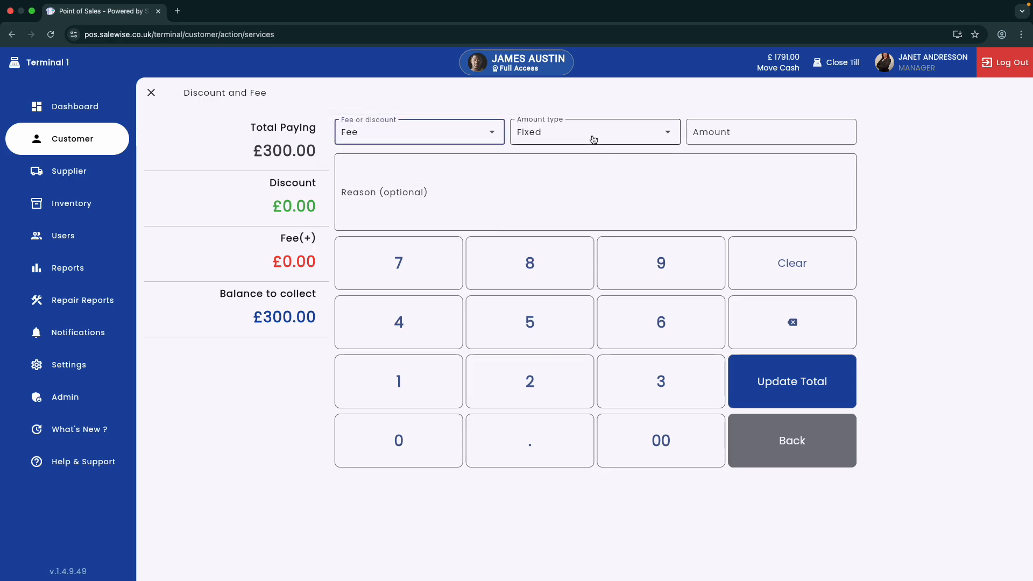
click(593, 138)
click(589, 135)
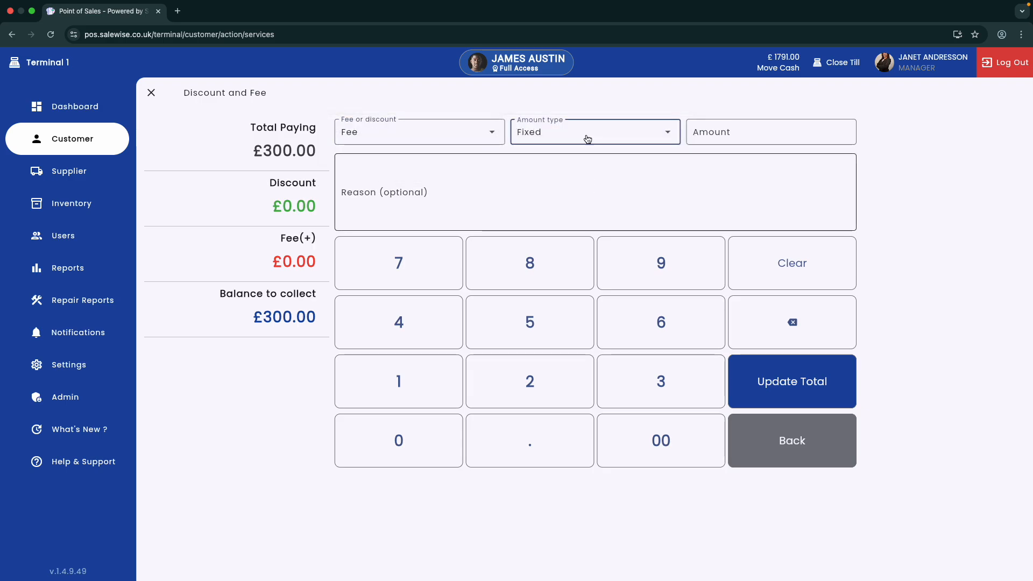
click(699, 133)
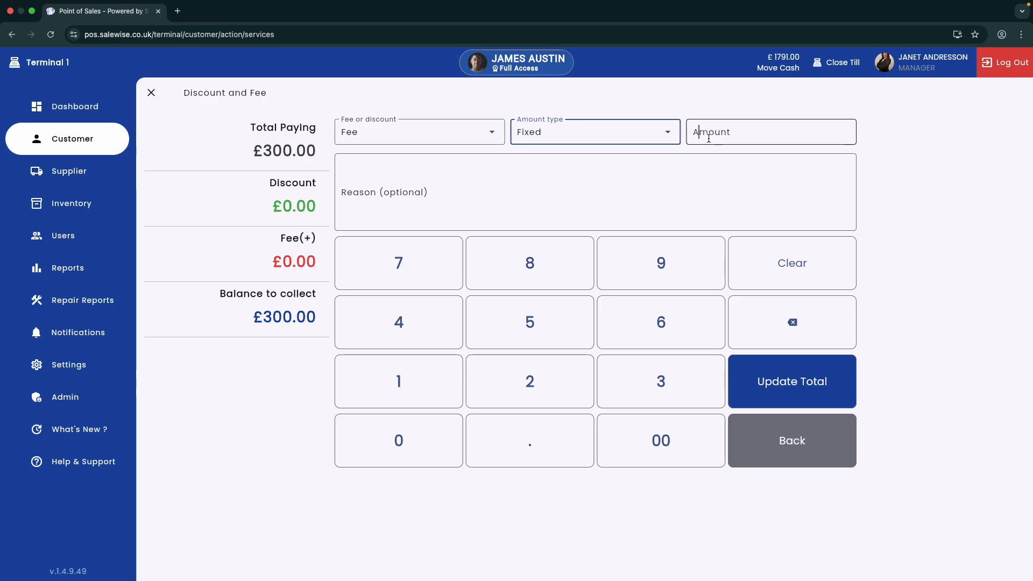
text(50)
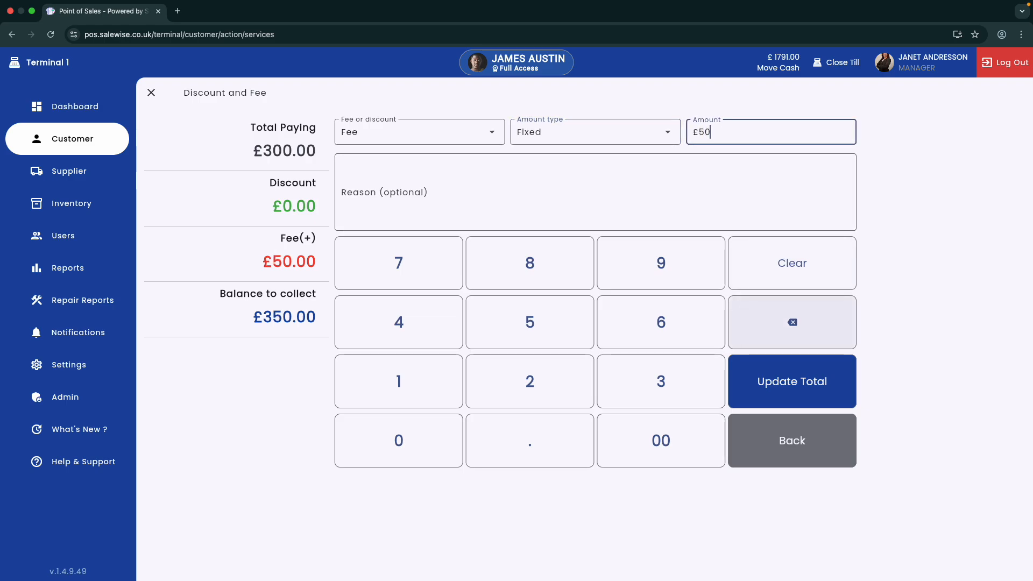
Give the fee the reason "Repair service charge" and update the total
click(474, 200)
text(R)
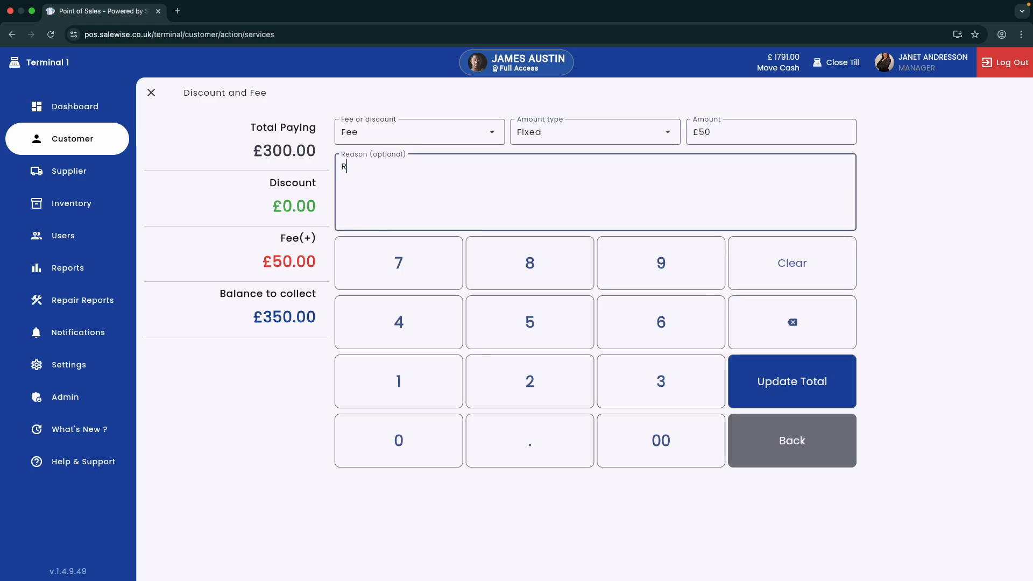
text(epair )
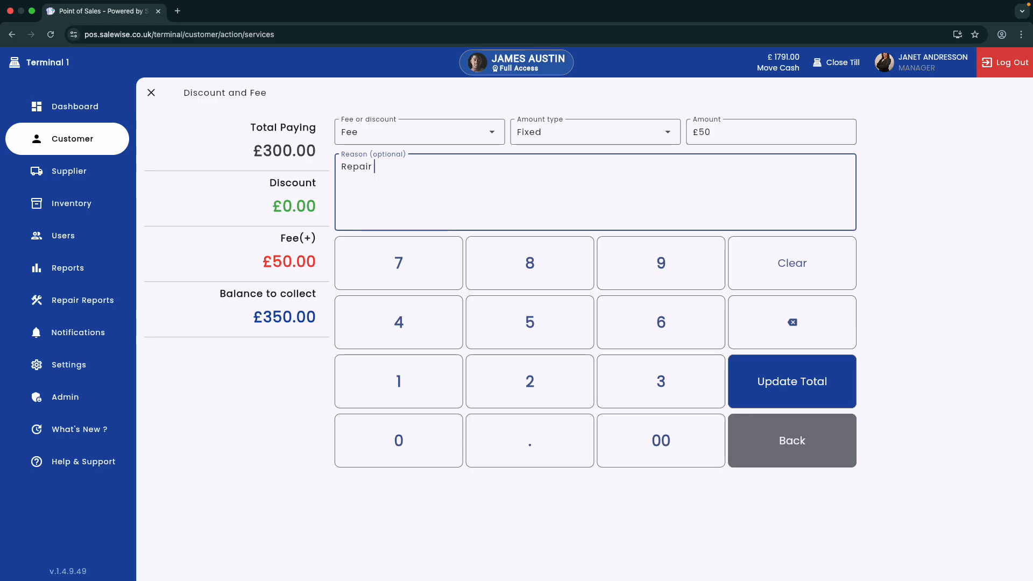
text(service charge)
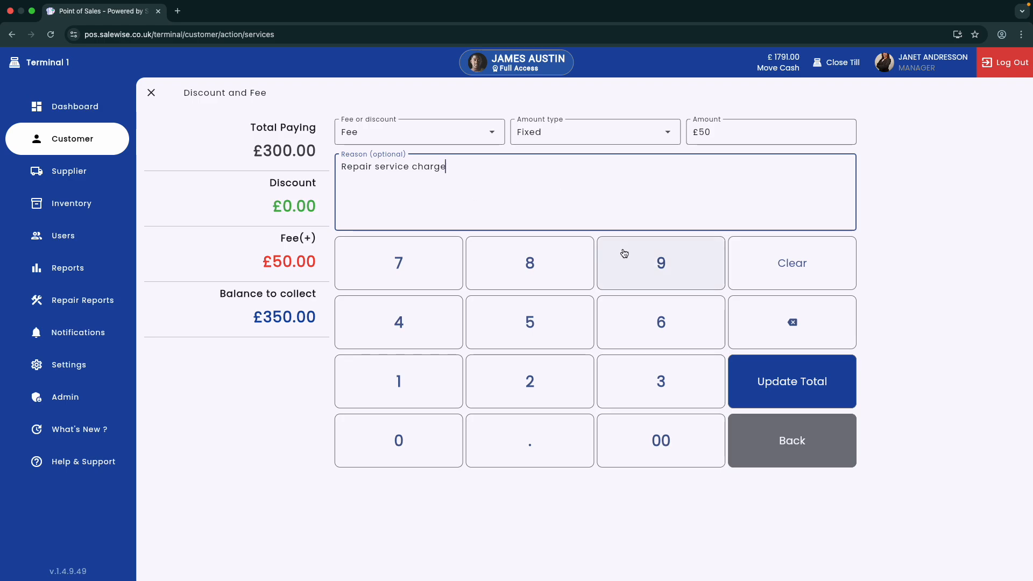
click(787, 394)
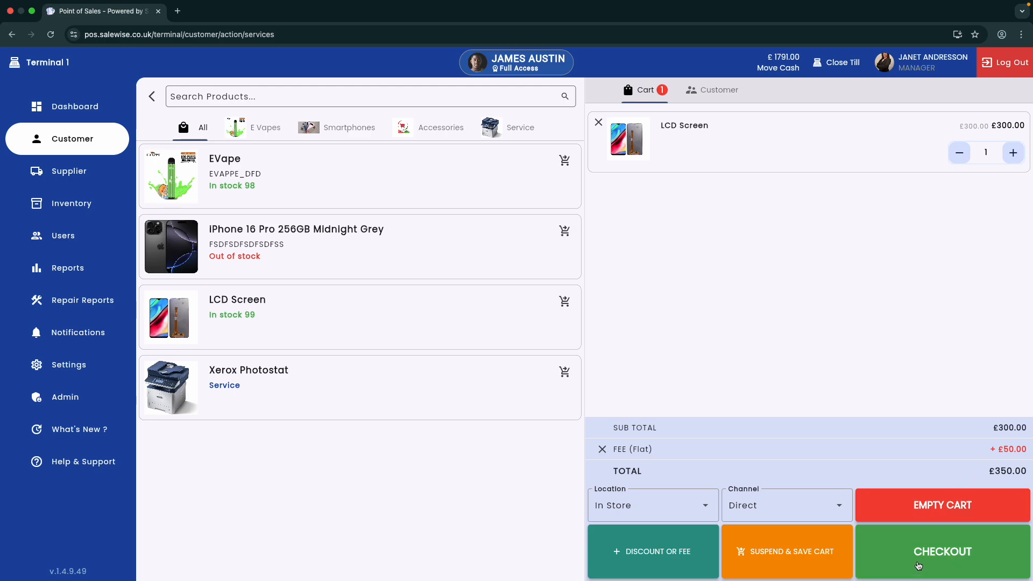
Check out, paying the £250 balance by card, confirm the card payment and close the completion dialog
click(918, 565)
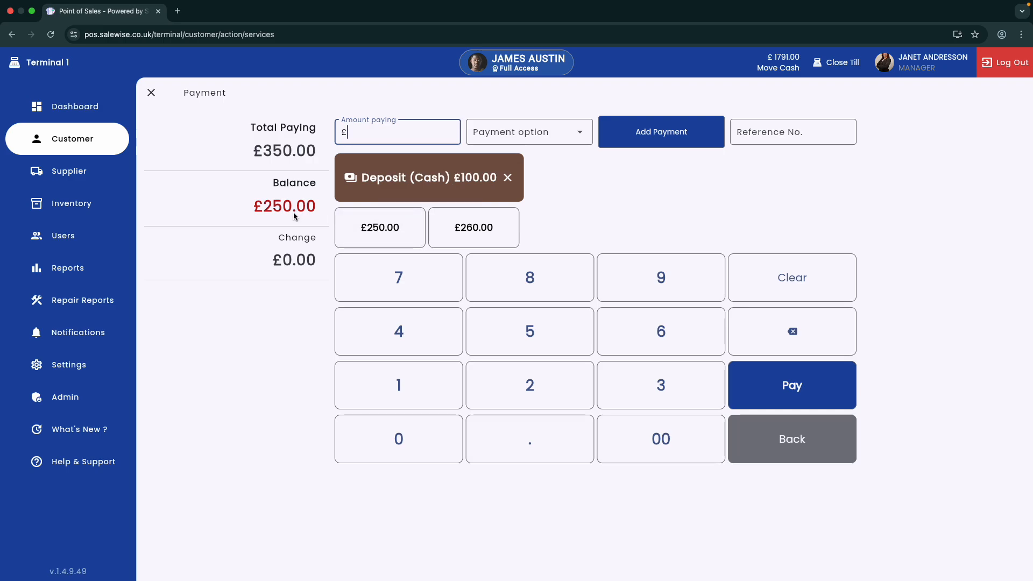
click(396, 238)
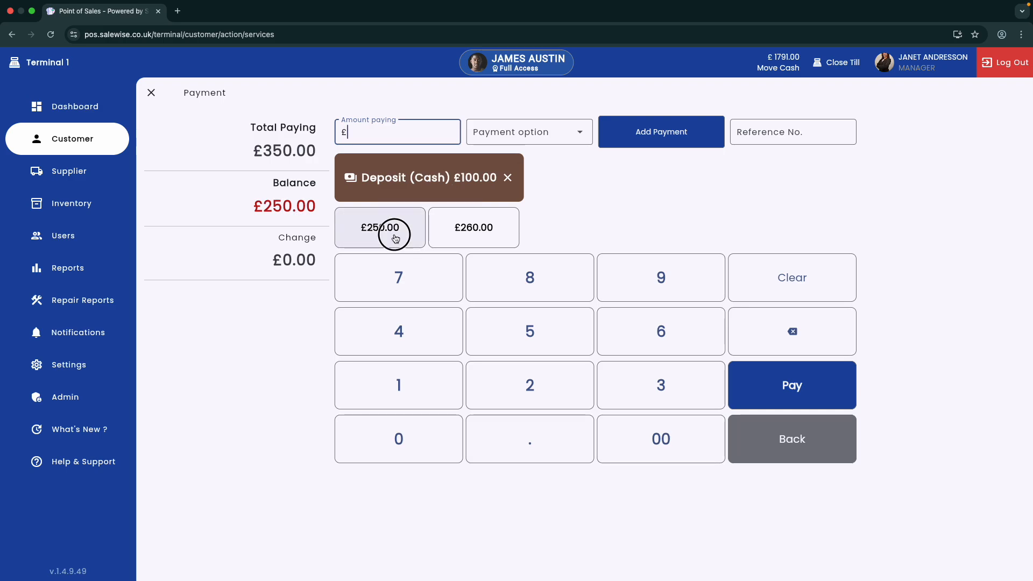
click(579, 145)
click(560, 164)
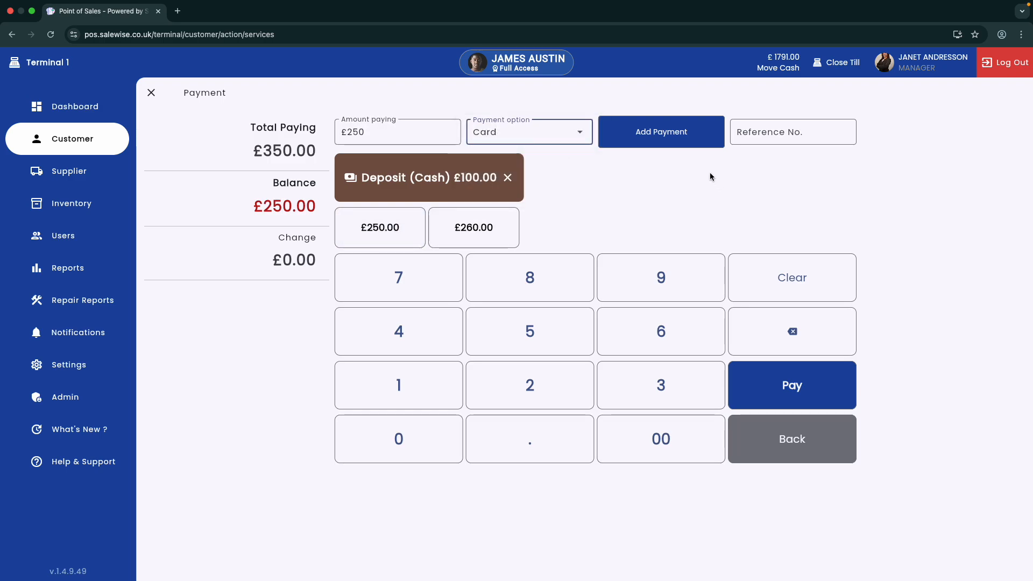
click(690, 147)
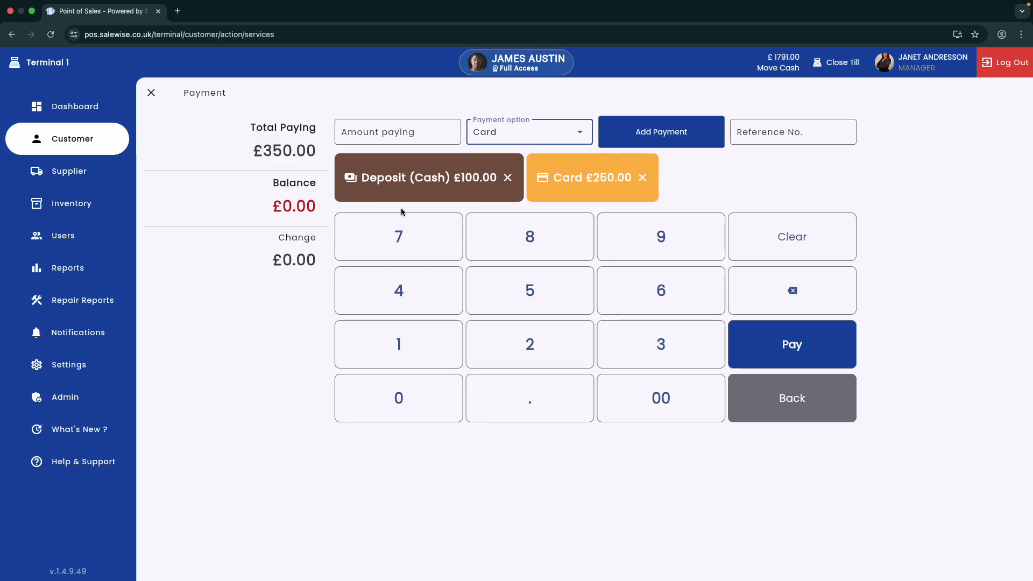
click(763, 341)
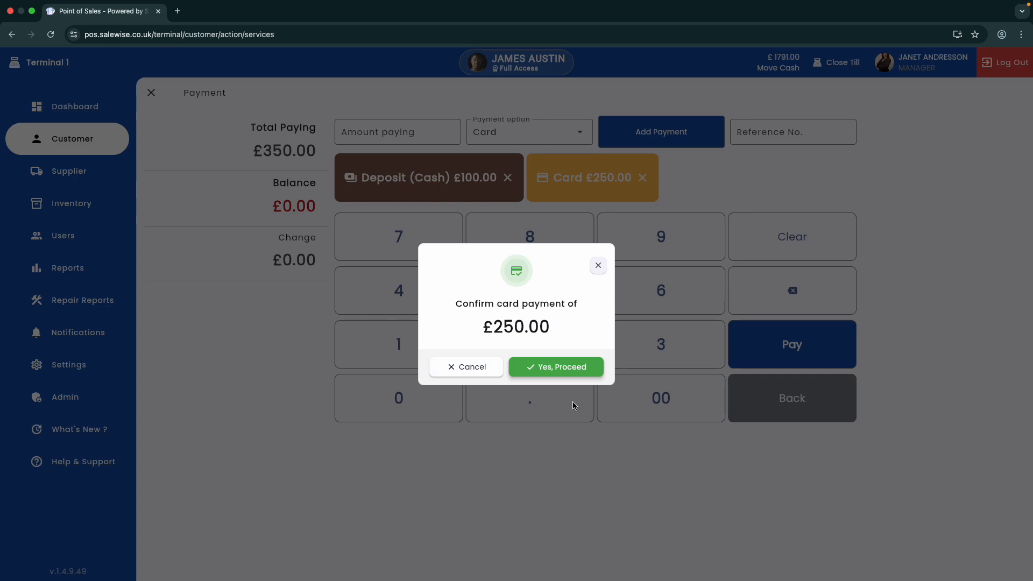
click(572, 373)
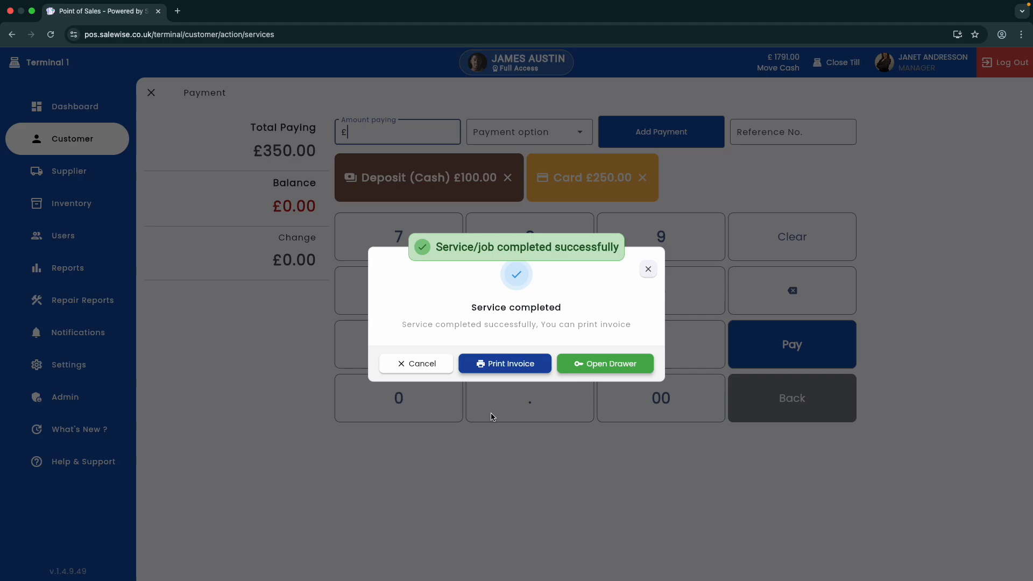
click(653, 267)
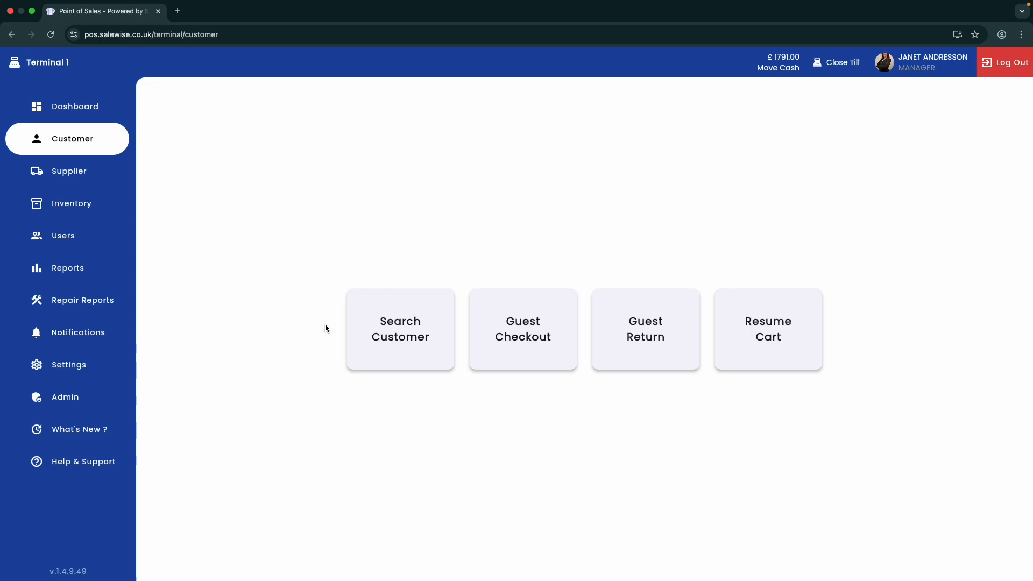
Search the customers for the job's customer by first name and open their dashboard
click(383, 323)
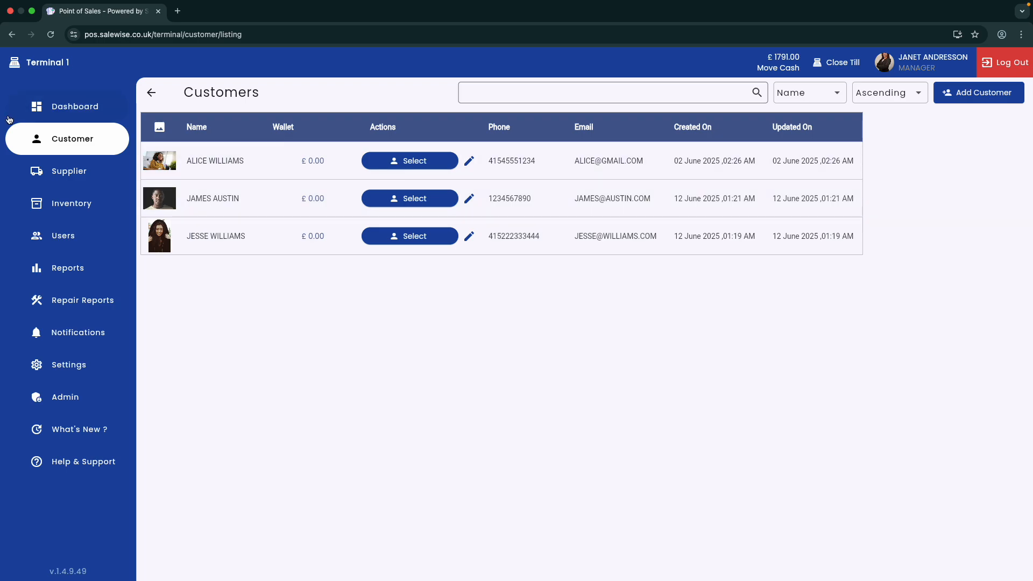
click(56, 135)
click(422, 337)
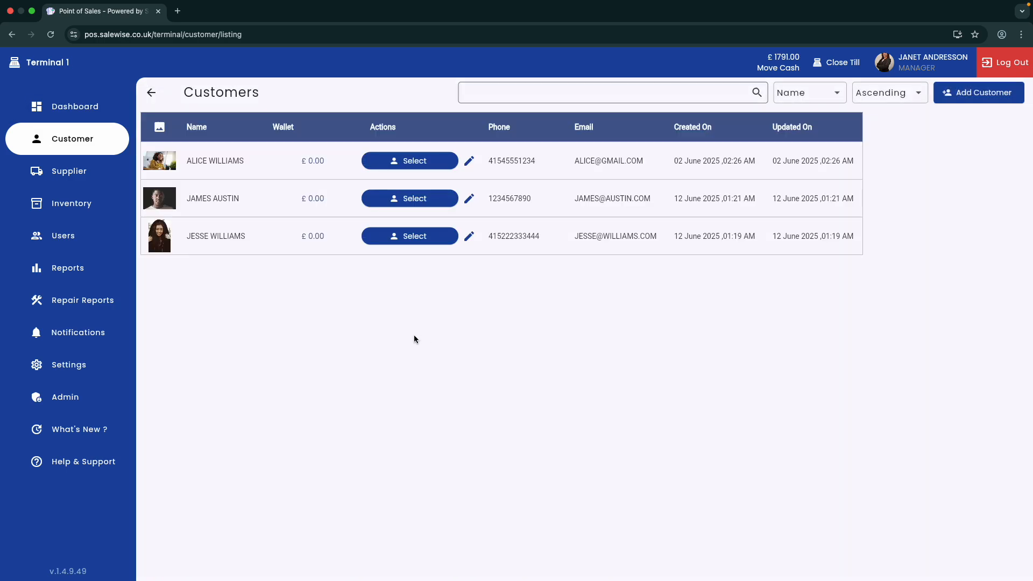
click(514, 91)
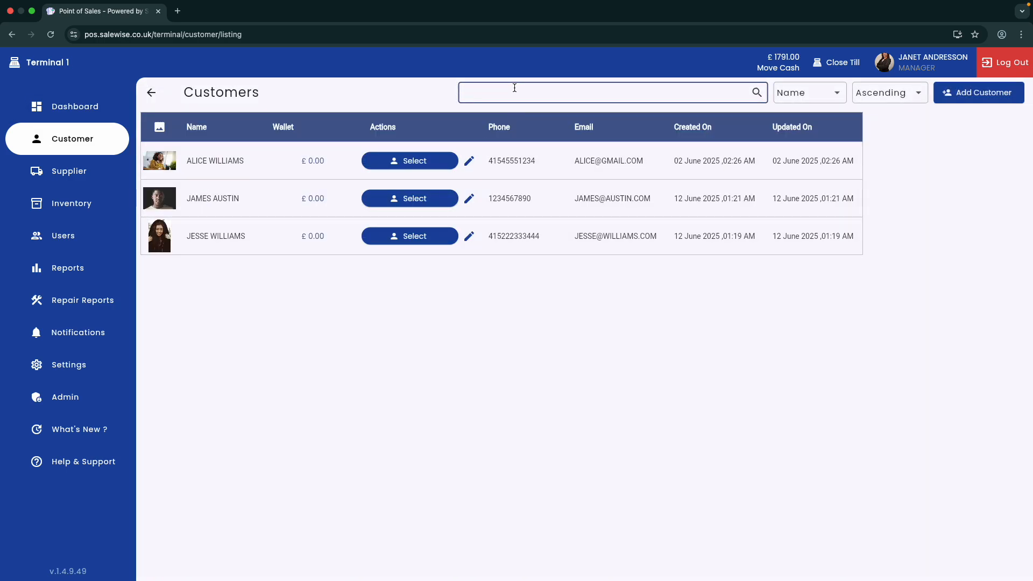
text(james)
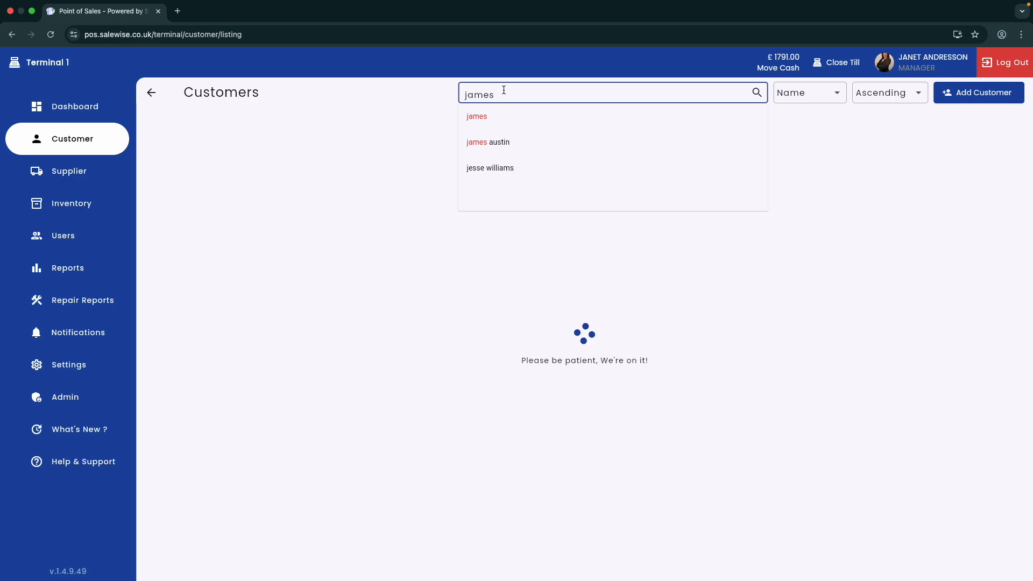
click(437, 93)
click(413, 163)
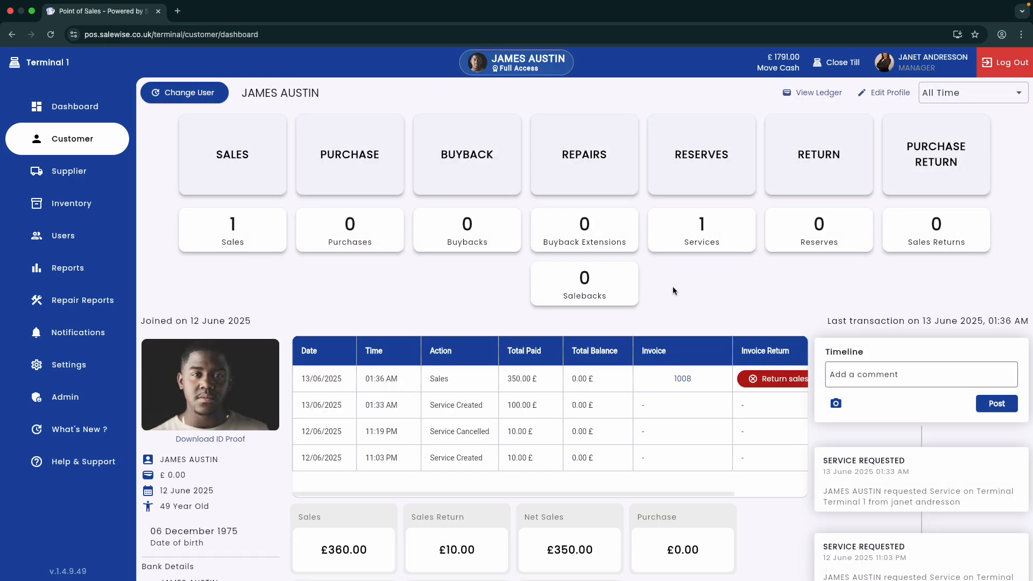
Open the customer's repairs list and open job 1003 for management
click(605, 184)
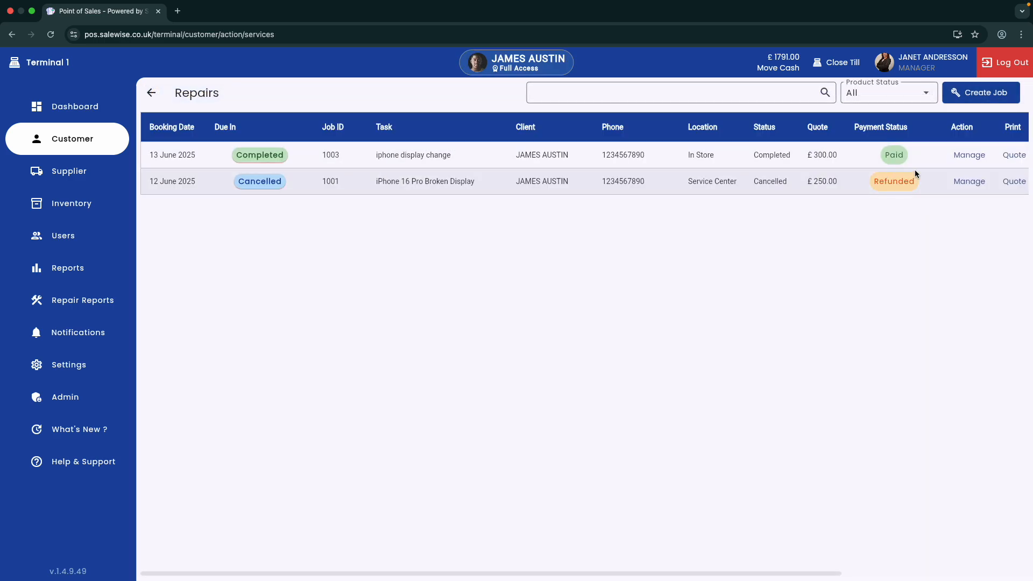
scroll(822, 171, right, 2)
click(867, 155)
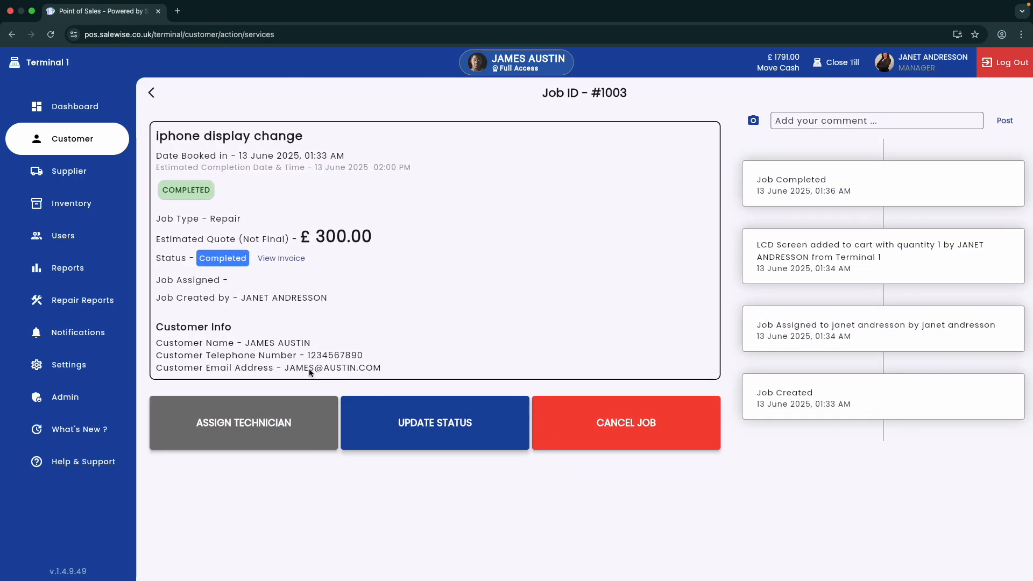
Open Repair Reports, search for job 1003 and open it for management
click(95, 309)
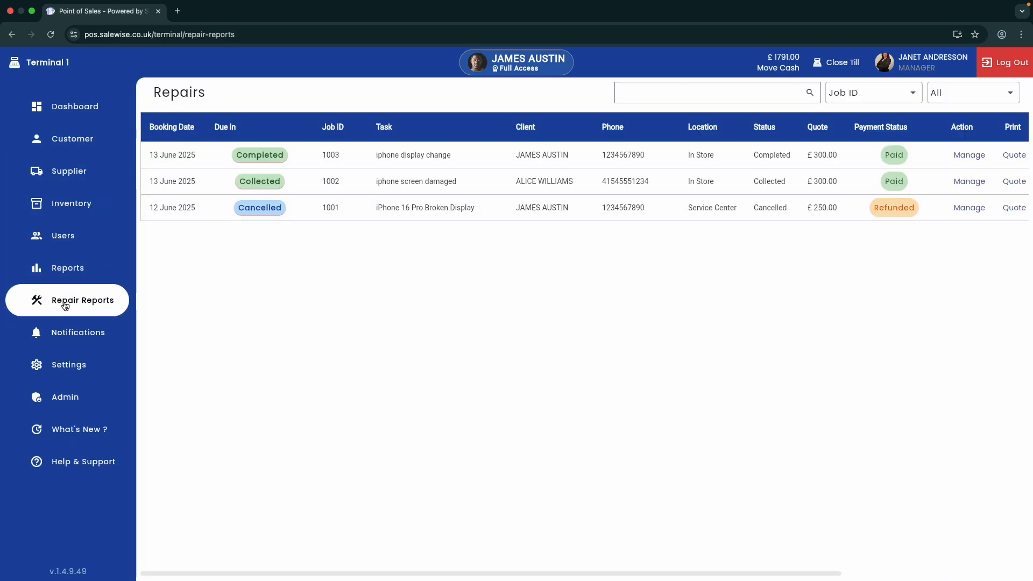
click(686, 103)
text(1003)
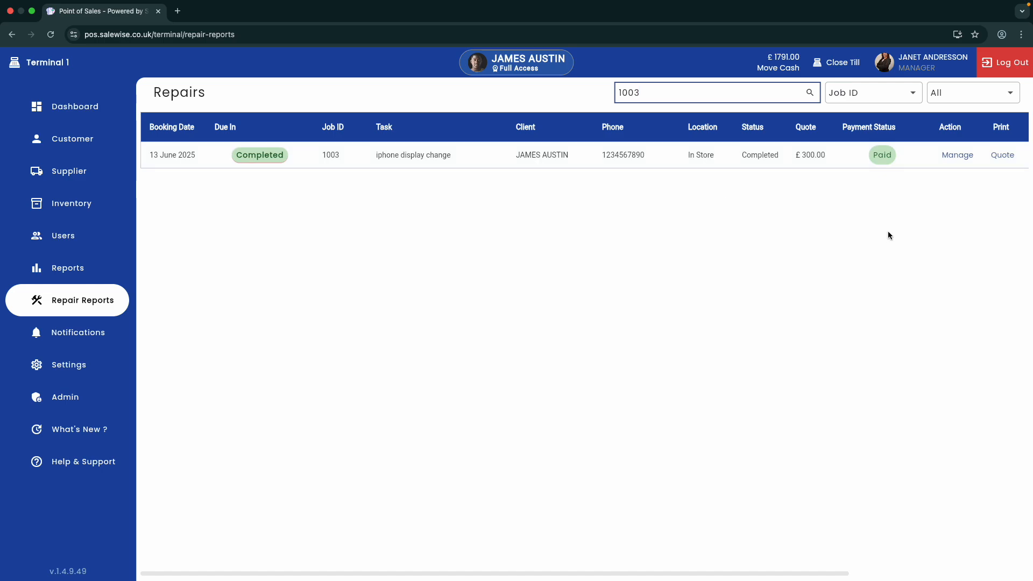
click(955, 157)
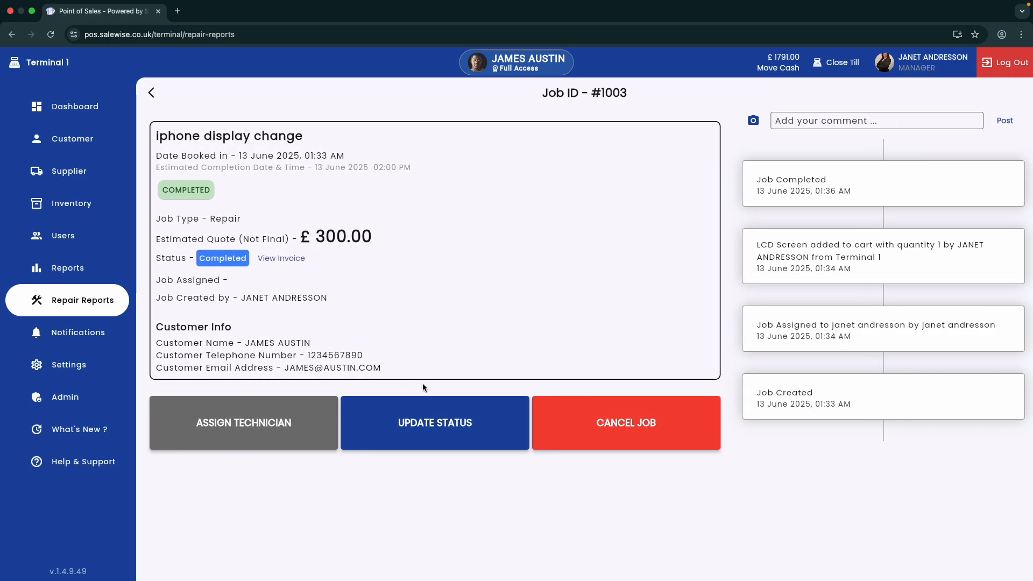
Update job 1003's status to Collected
click(98, 296)
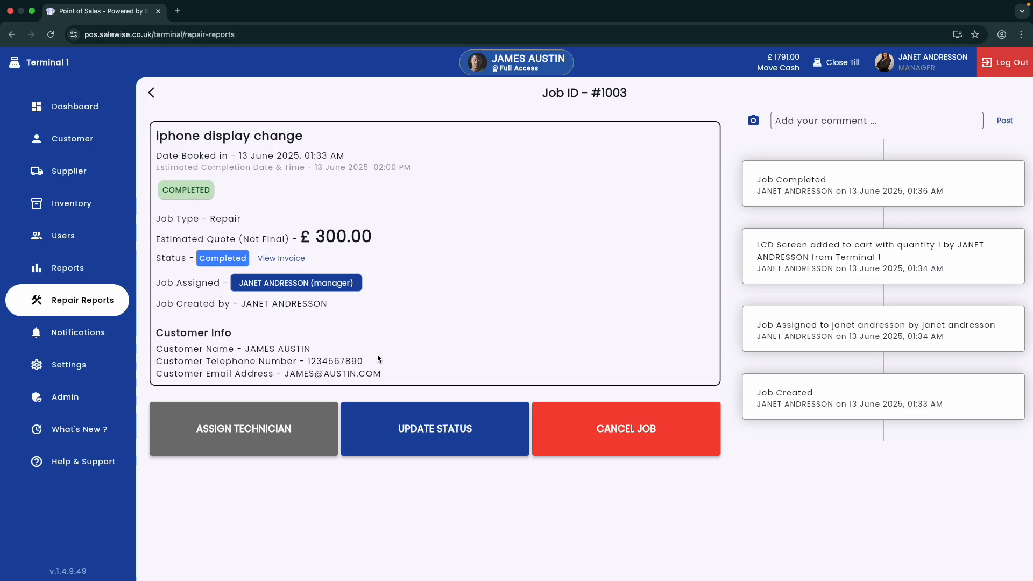
click(446, 431)
click(489, 317)
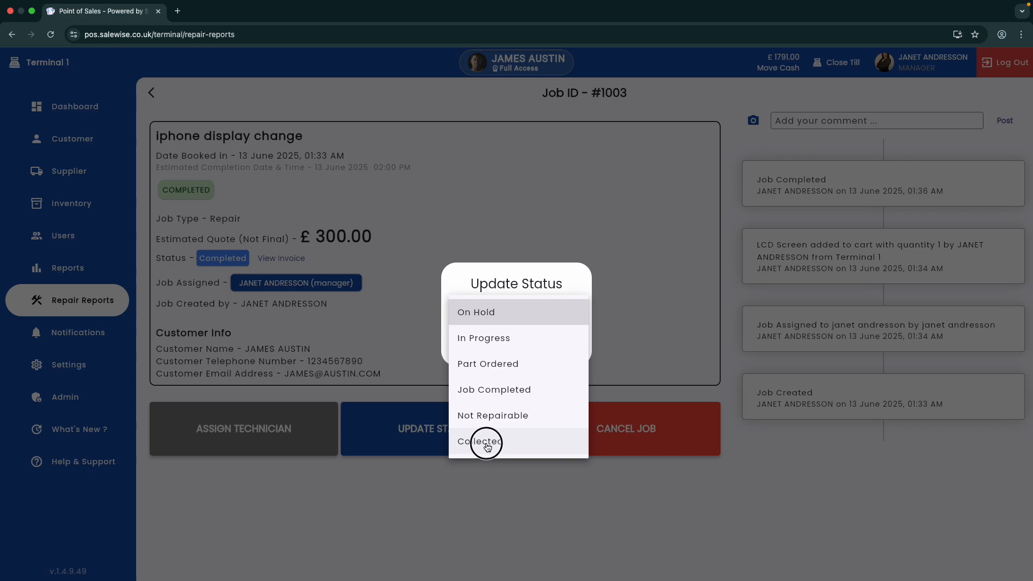
click(487, 445)
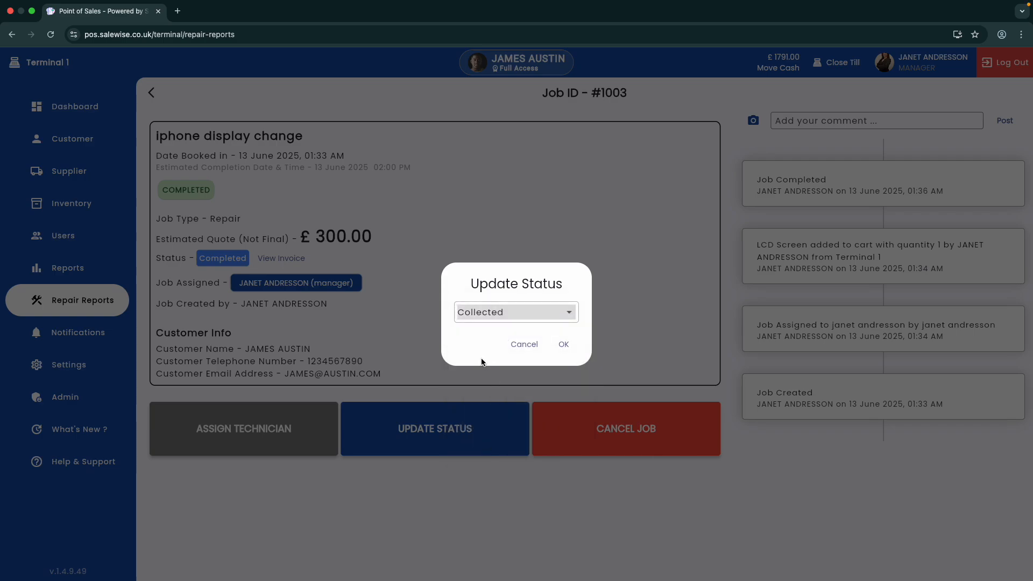
click(565, 345)
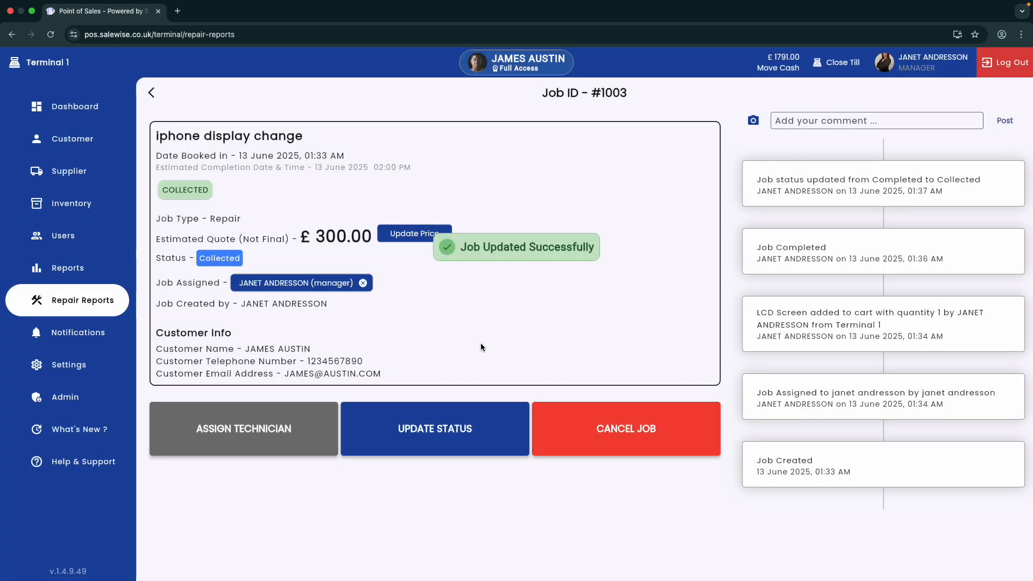